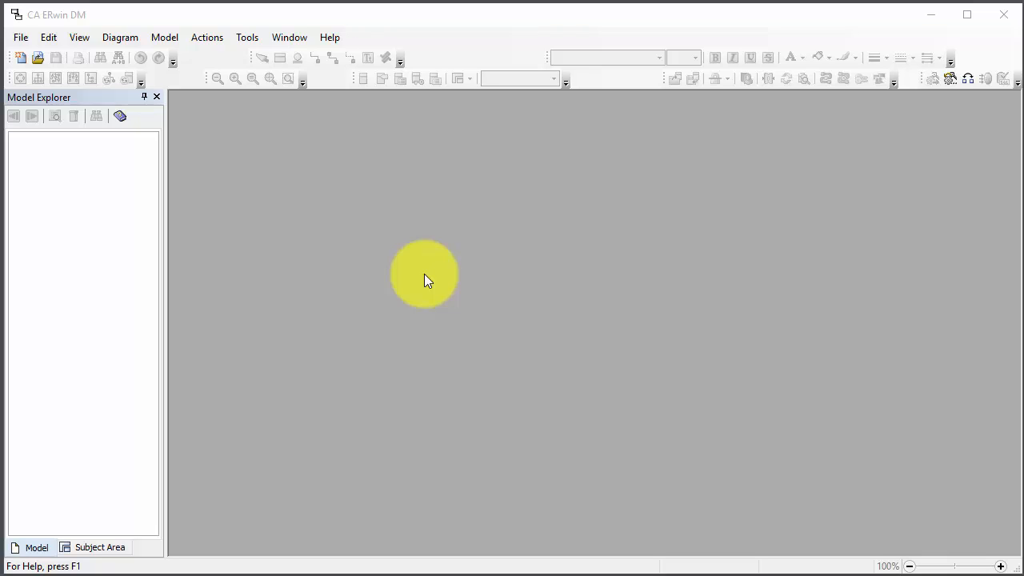
- Create a new Logical/Physical model targeting SQL Server version 2012/2014 with the default template
click(21, 38)
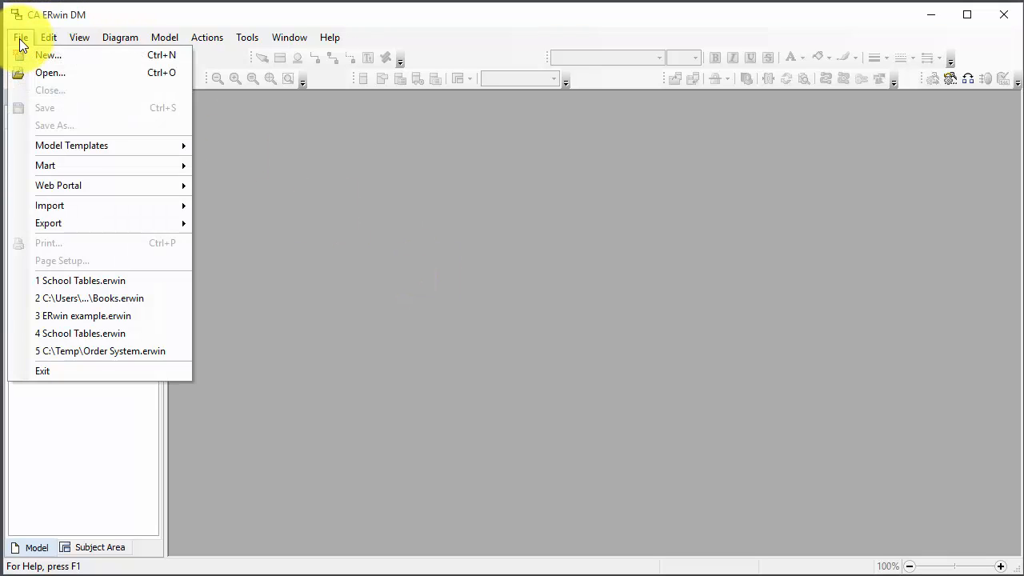
click(40, 53)
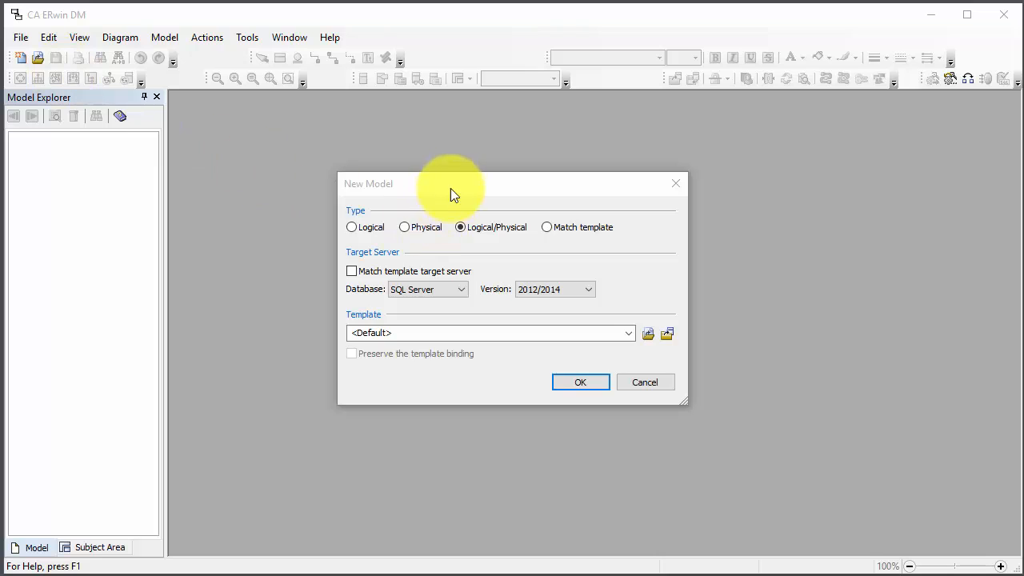
drag(451, 188, 478, 190)
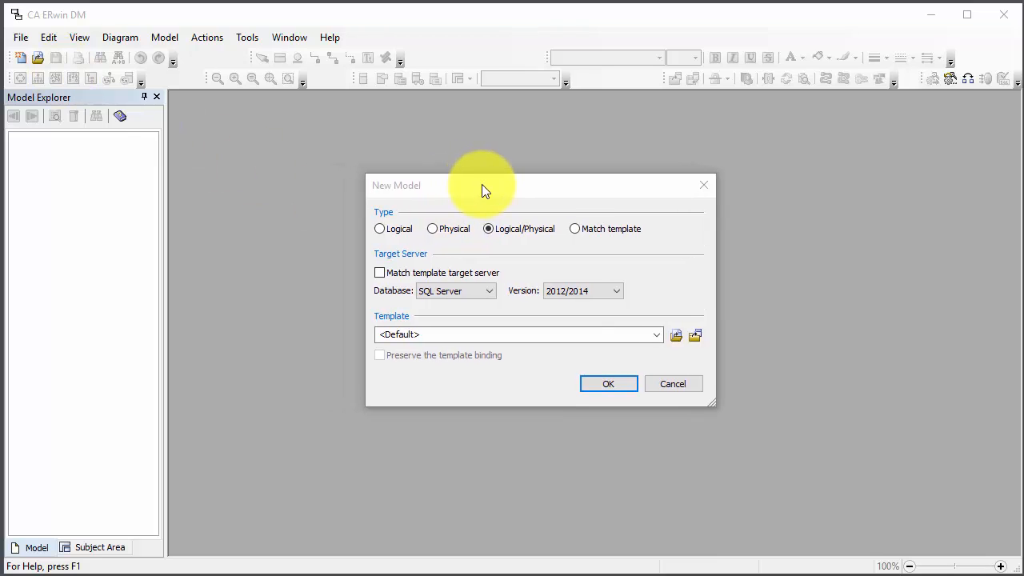
click(515, 228)
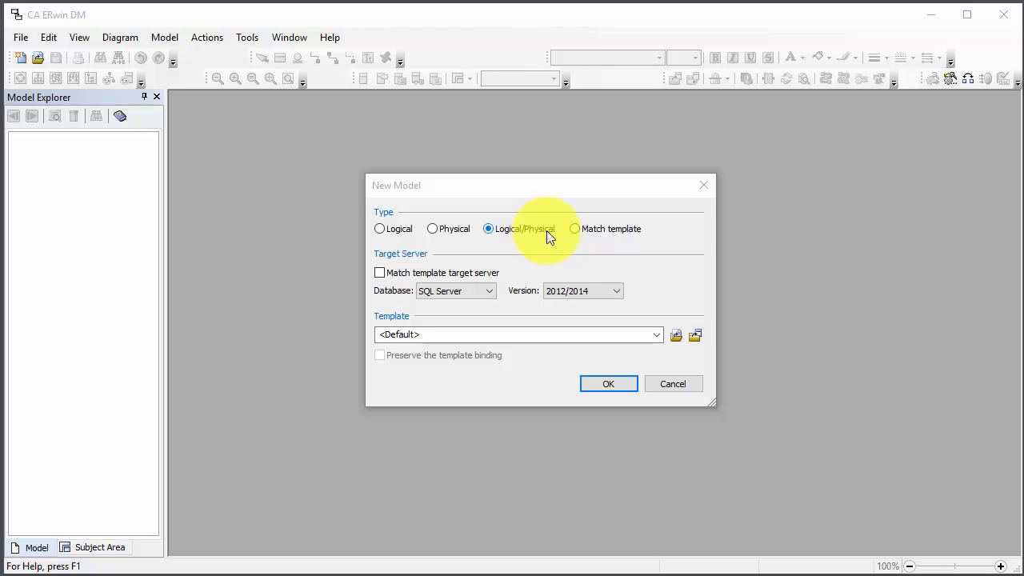
click(465, 290)
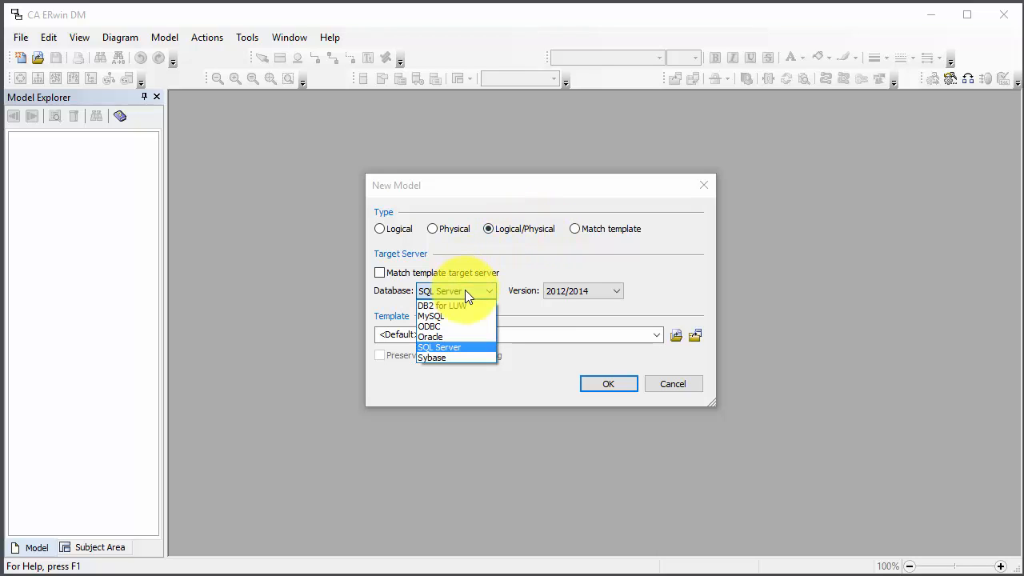
click(463, 347)
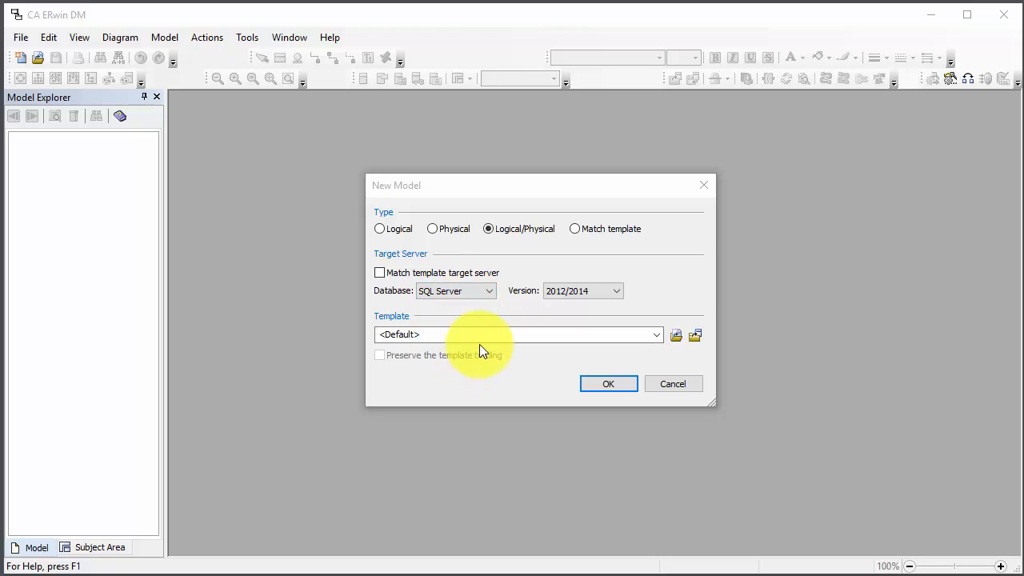
click(618, 289)
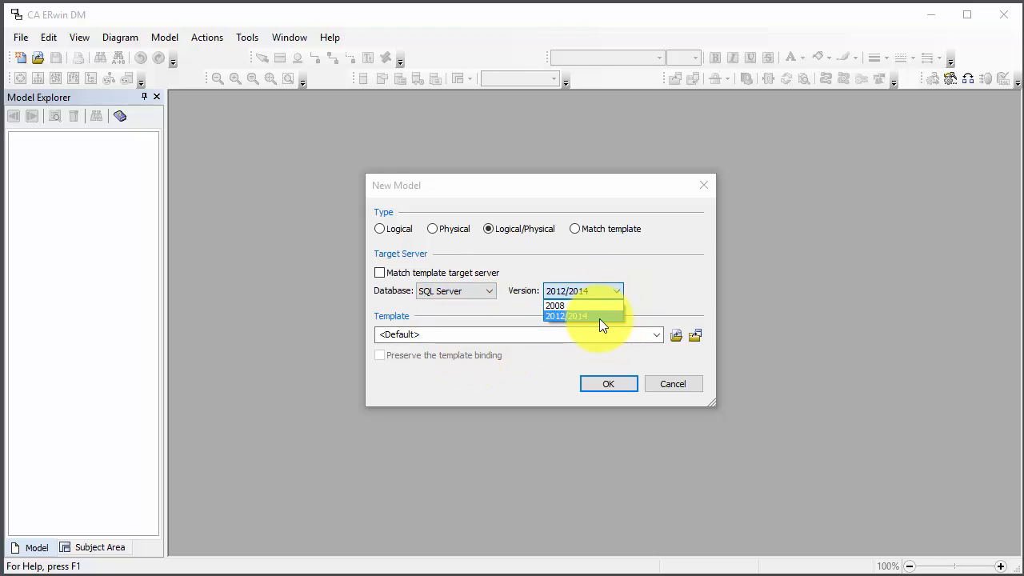
click(599, 317)
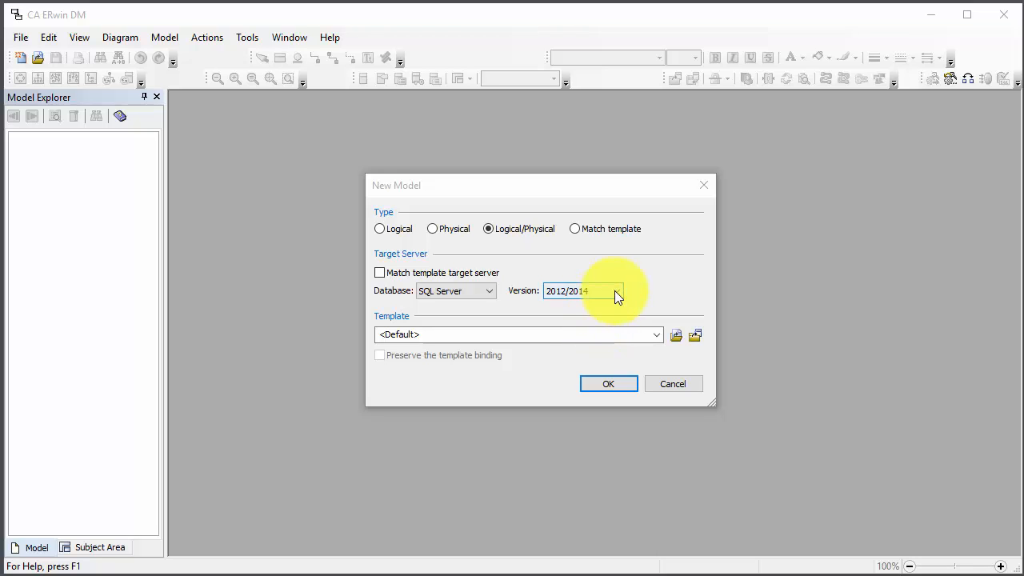
click(613, 384)
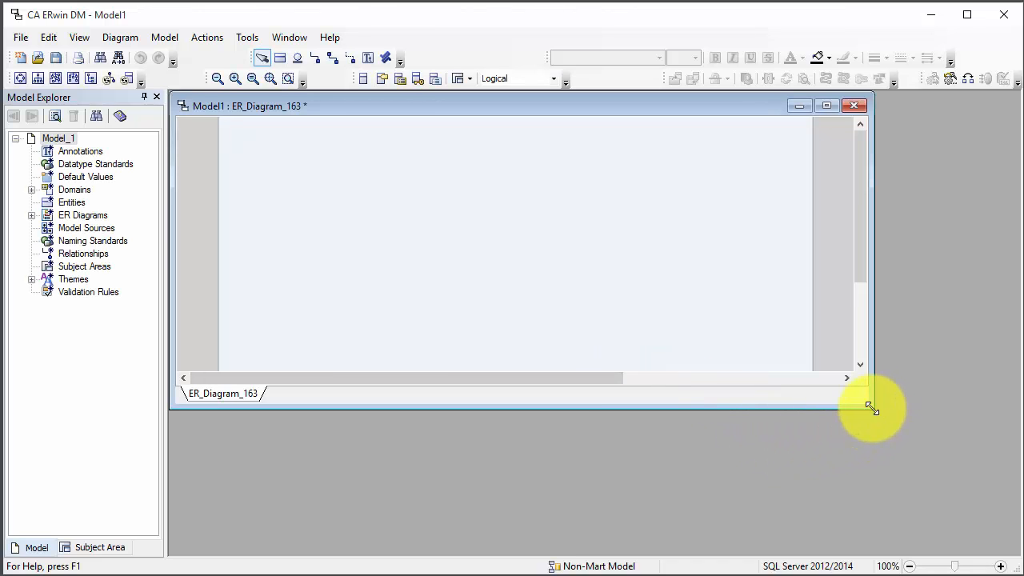
- Enlarge the diagram window to fill the workspace and set the diagram's page orientation to Landscape
drag(871, 407, 1012, 549)
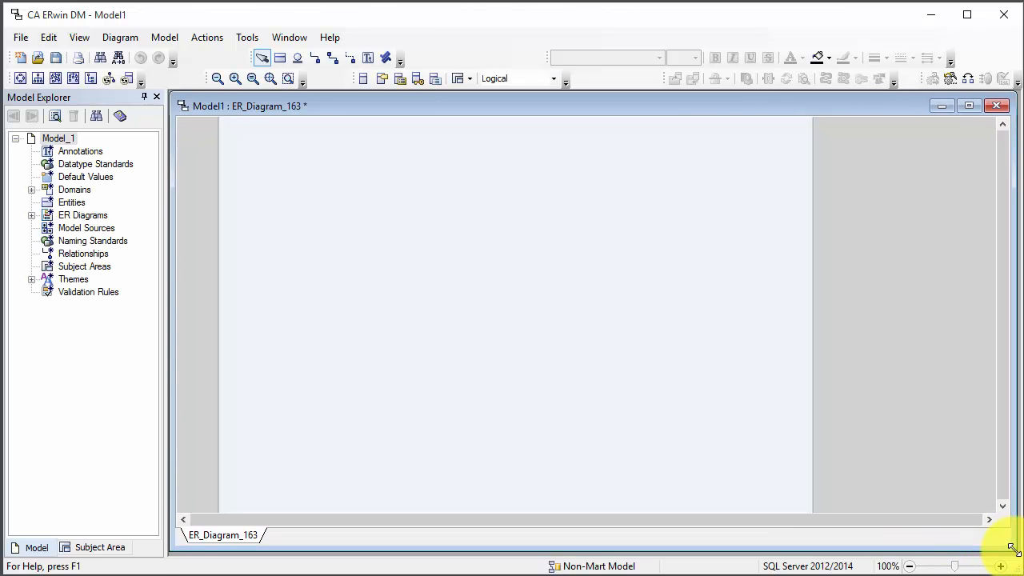
click(22, 34)
click(116, 257)
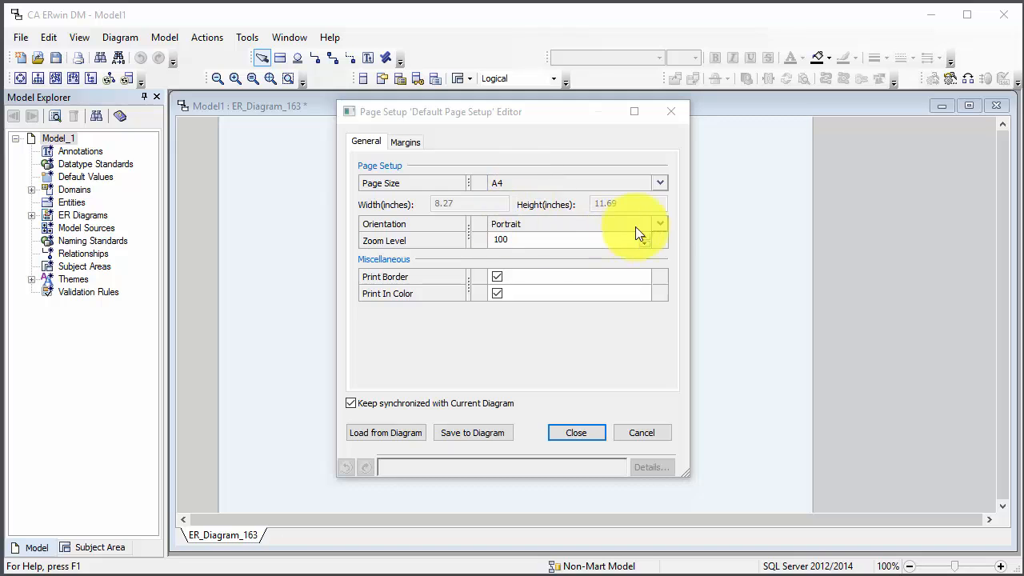
click(660, 223)
click(629, 263)
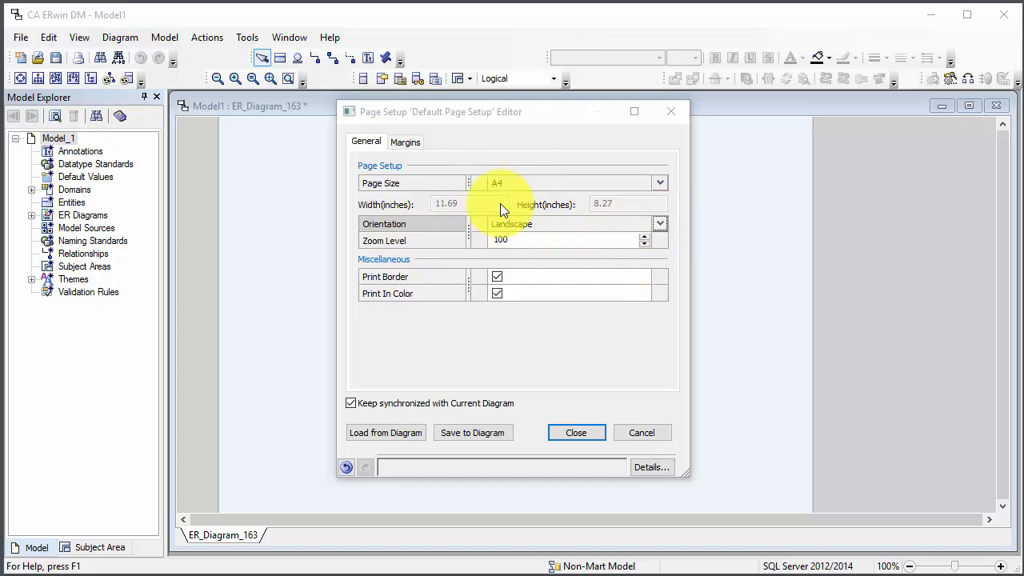
click(576, 432)
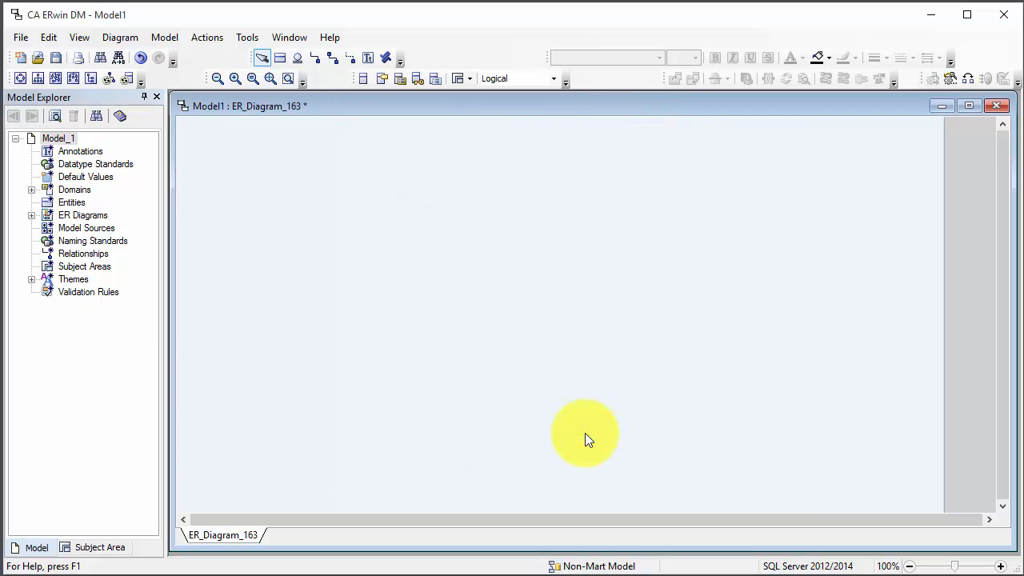
click(969, 104)
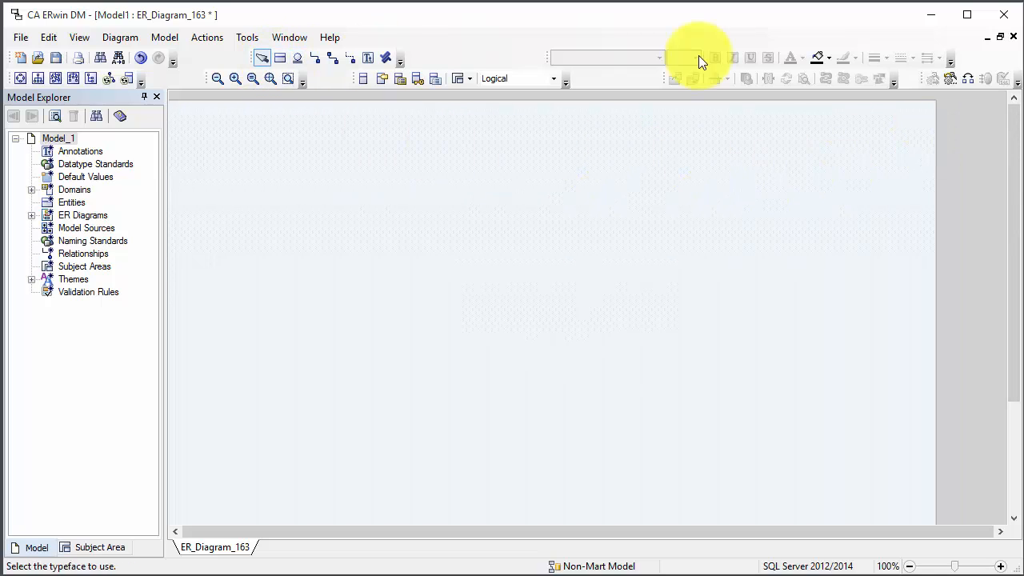
click(999, 37)
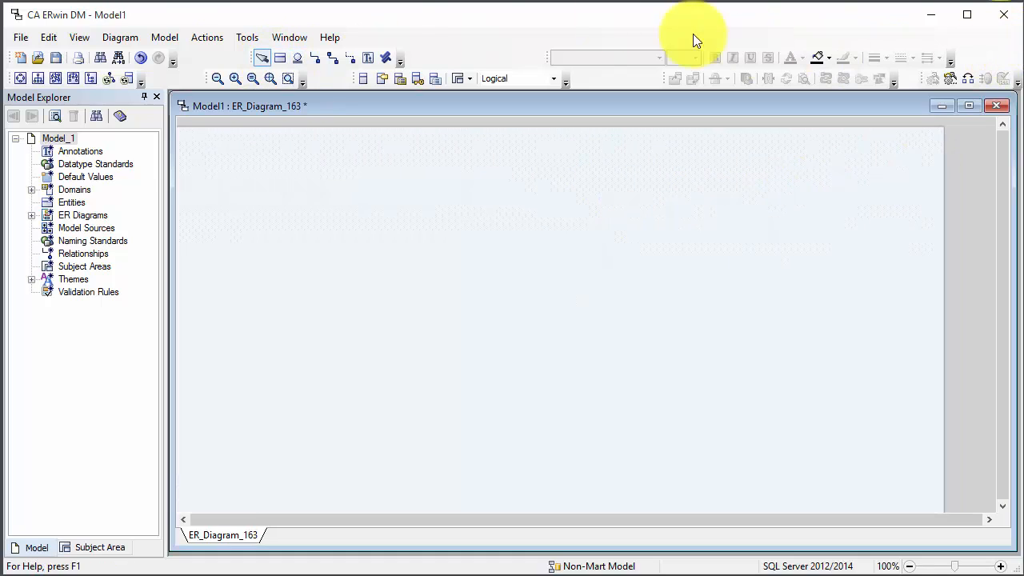
- Add an entity named BOOK near the diagram's upper-left corner, with key attribute BookId and non-key attribute BookTitle
click(290, 62)
click(280, 181)
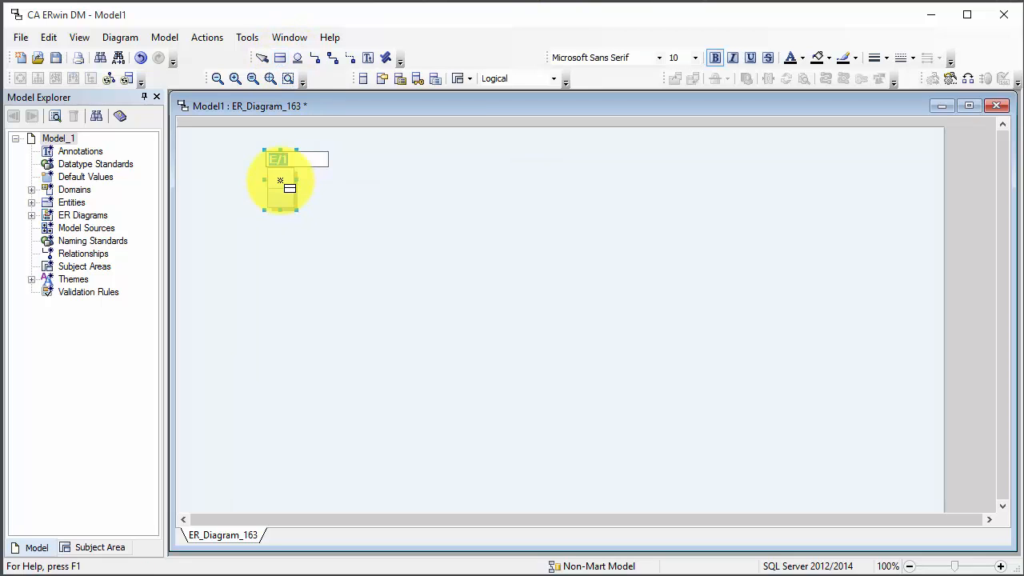
text(BOOK)
key(Tab)
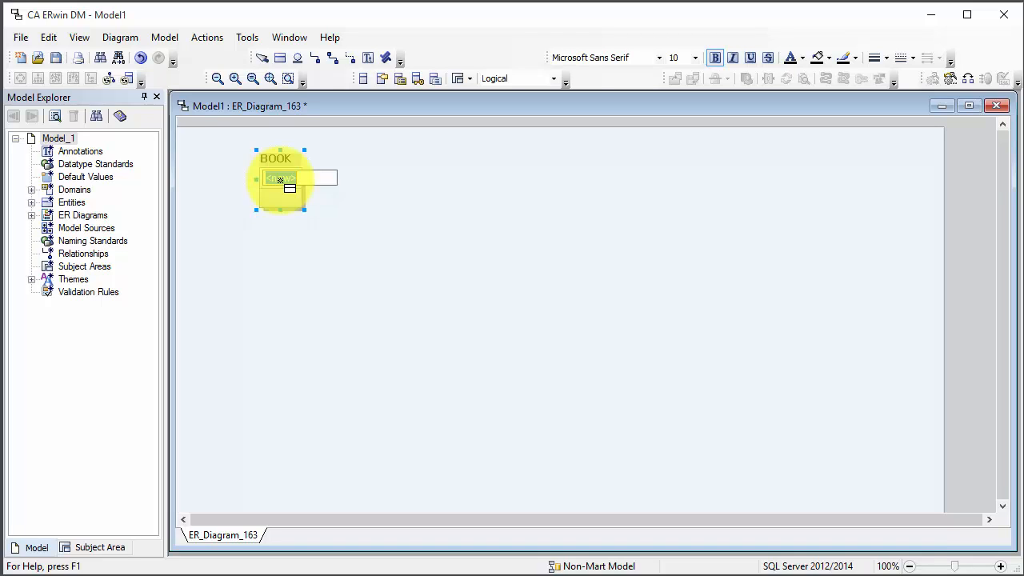
text(BookId)
key(Return)
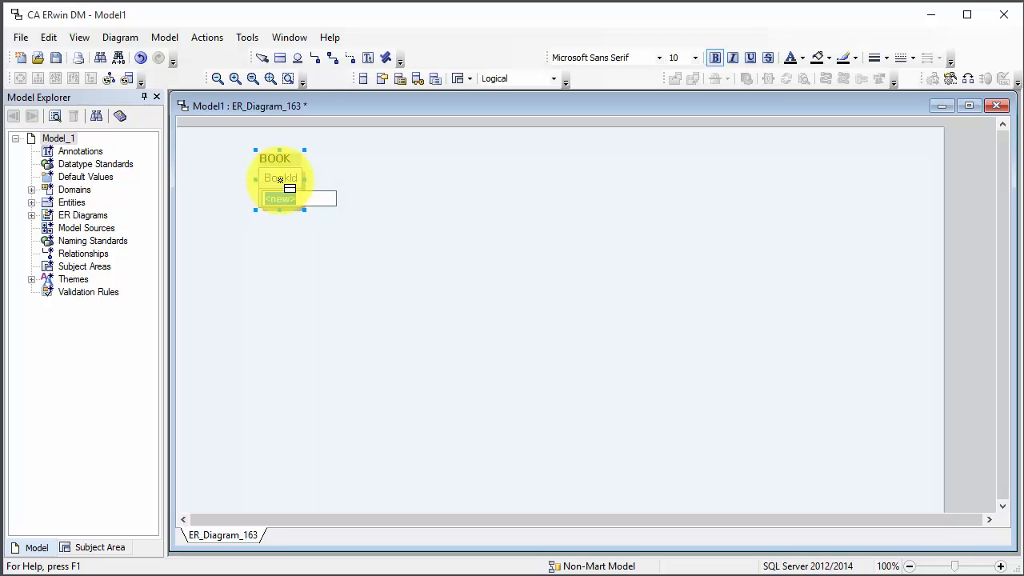
text(BookTitle)
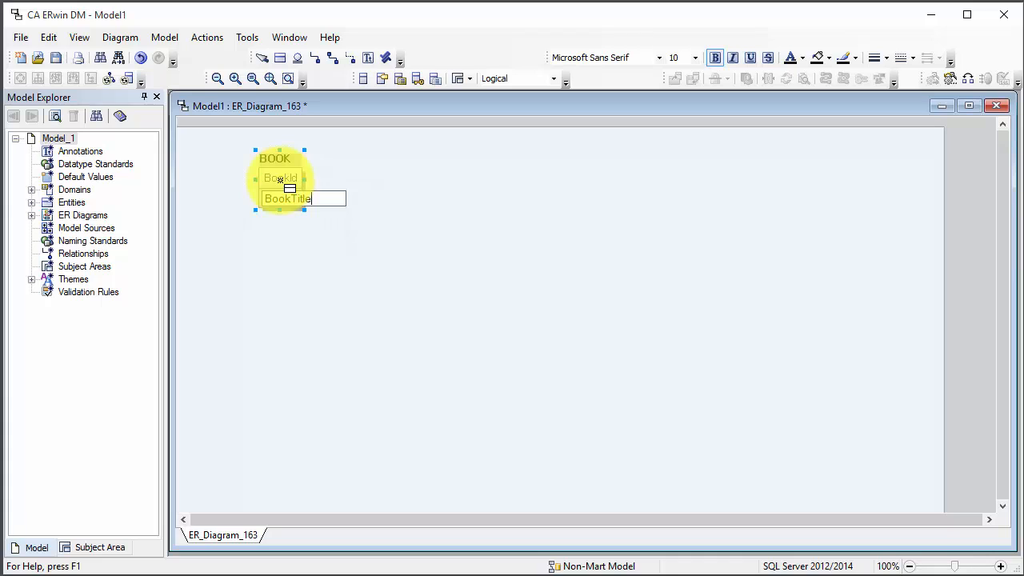
key(Tab)
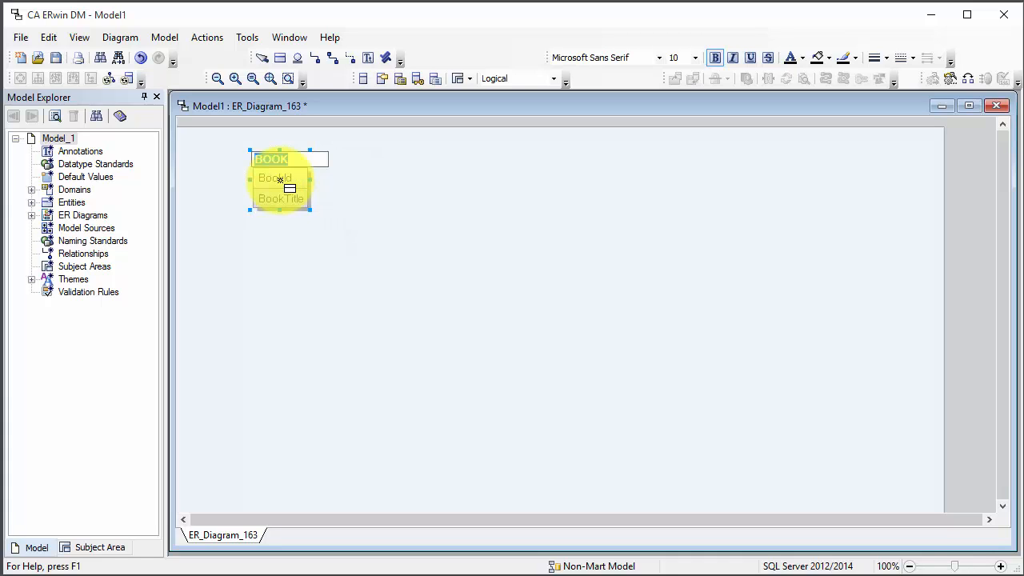
key(Tab)
key(Tab)
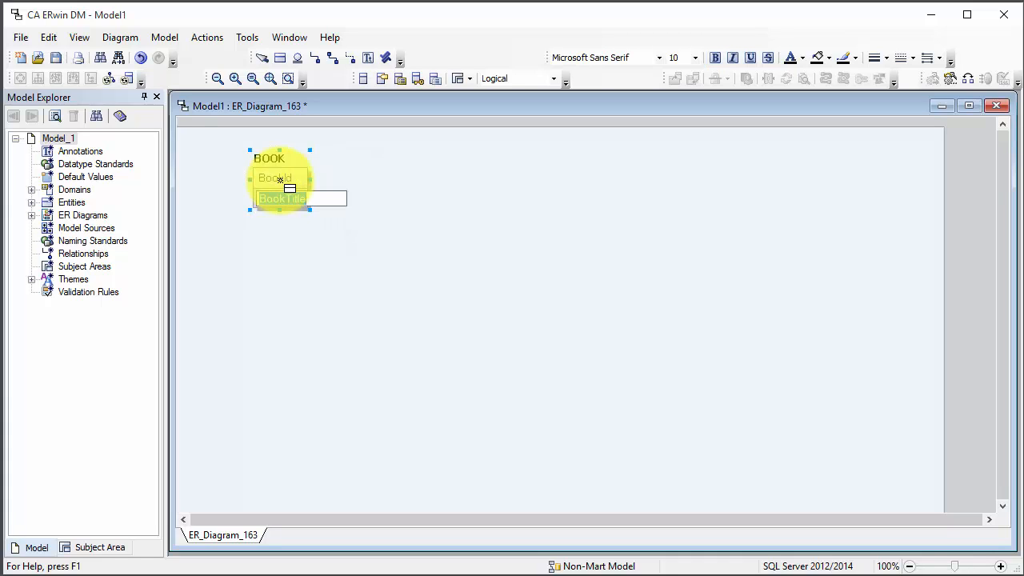
key(Tab)
key(Escape)
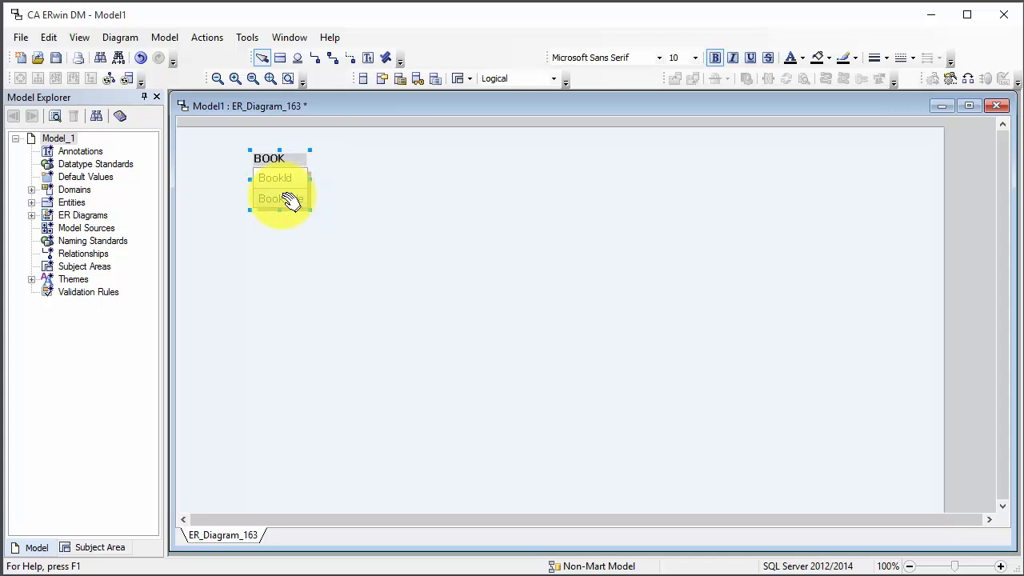
click(288, 199)
right_click(284, 199)
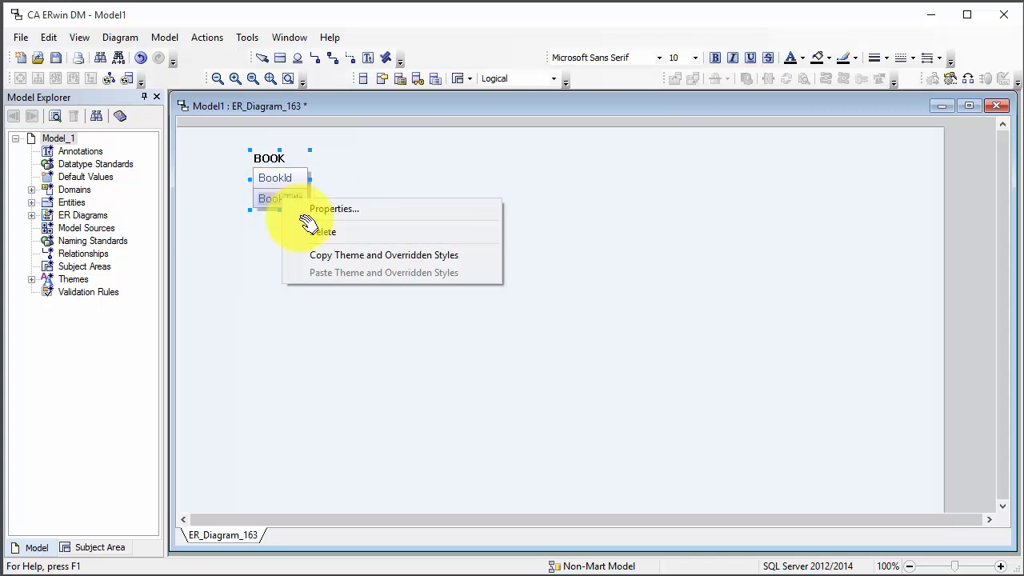
click(708, 389)
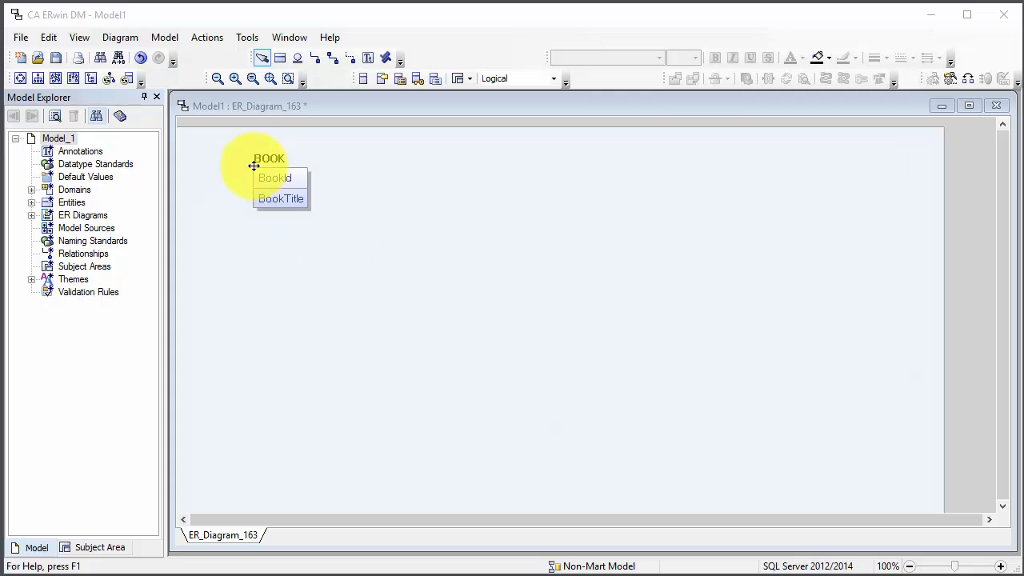
- Add a non-key attribute named Summary below BookTitle in the BOOK entity
click(283, 185)
click(284, 183)
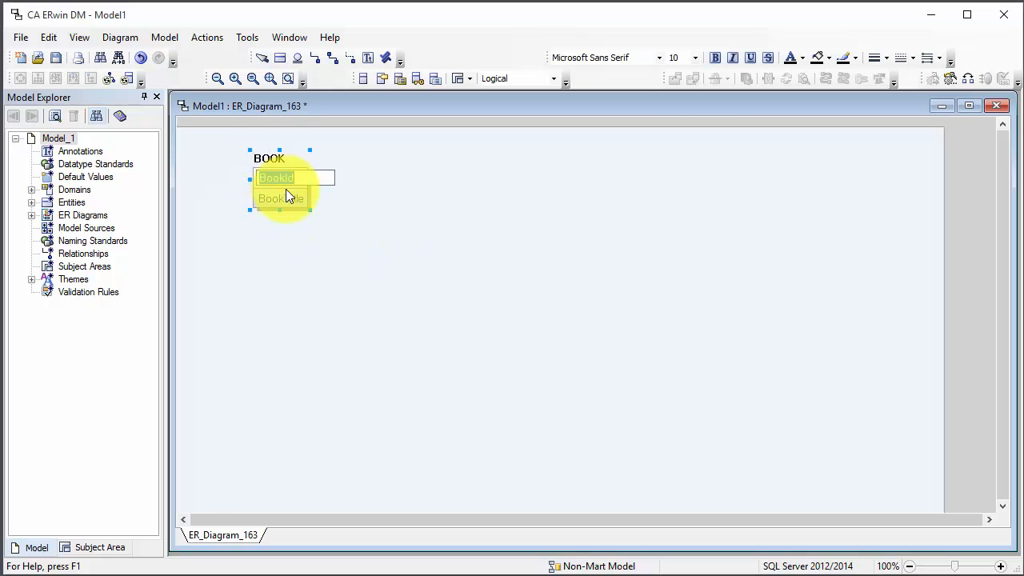
click(314, 202)
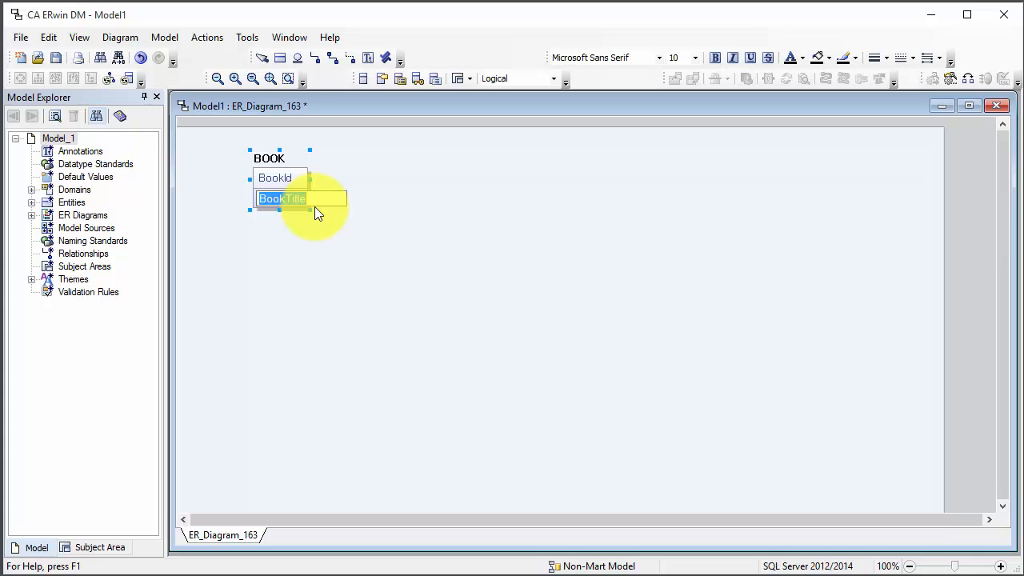
key(Return)
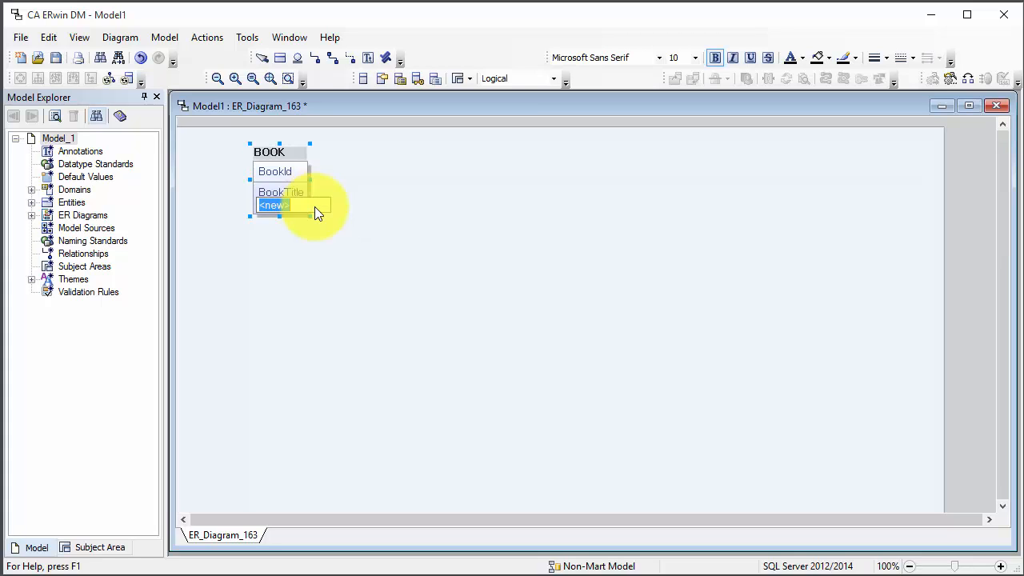
text(Summary)
key(Return)
key(Escape)
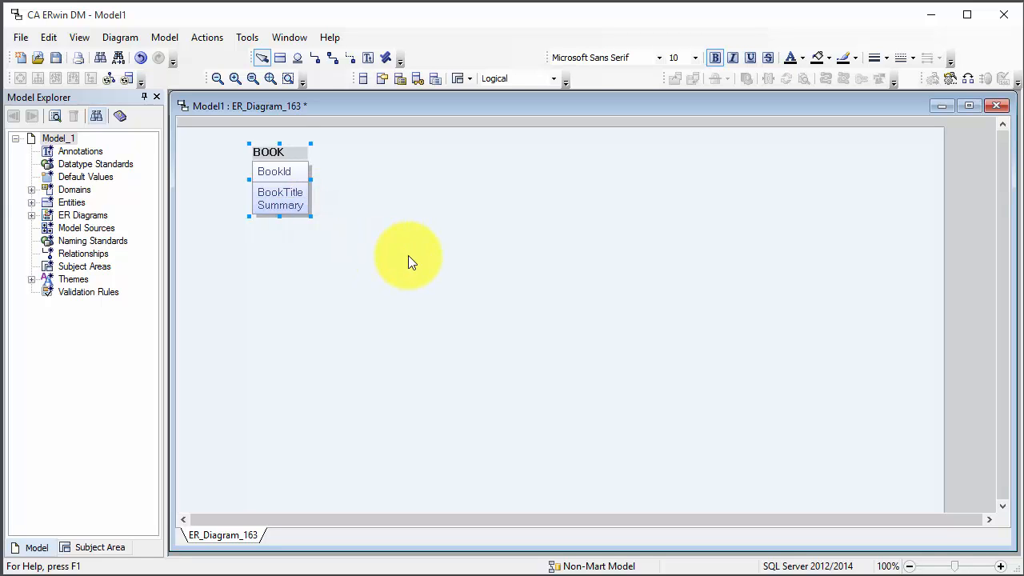
- Add a second entity named CHAPTER to the right of BOOK, with key attribute Chapterid
click(280, 58)
click(392, 186)
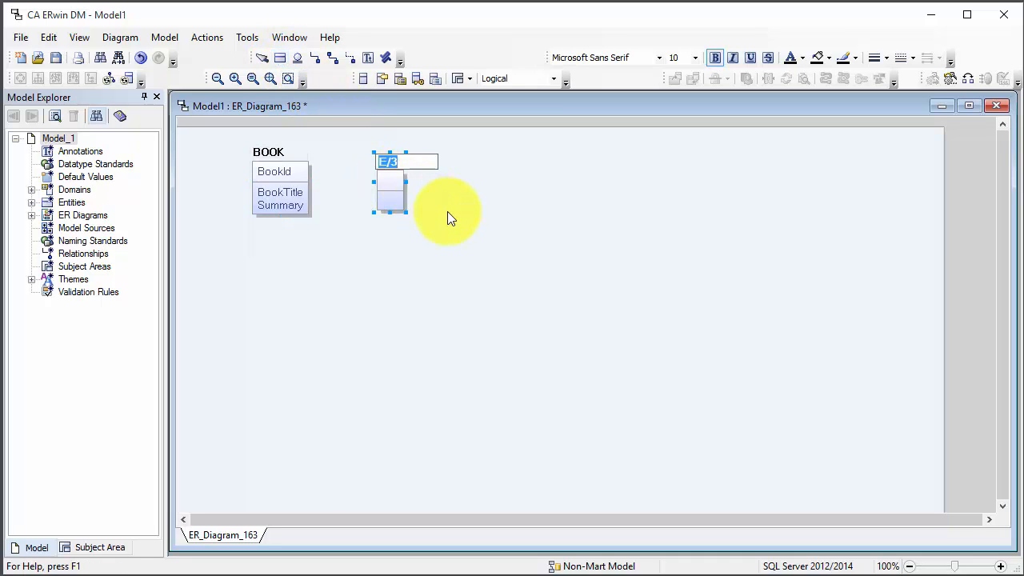
text(CHAPTER)
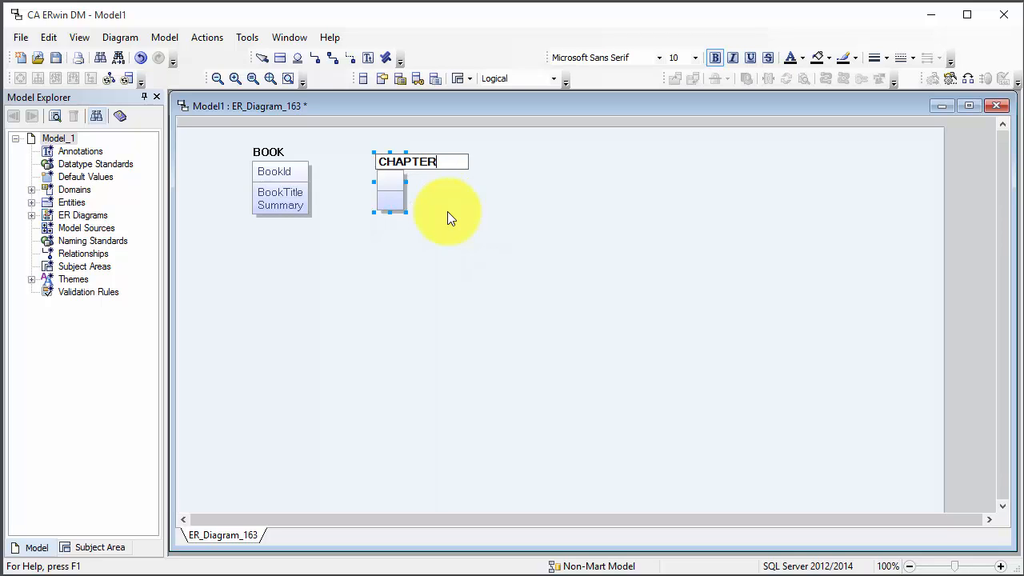
key(Tab)
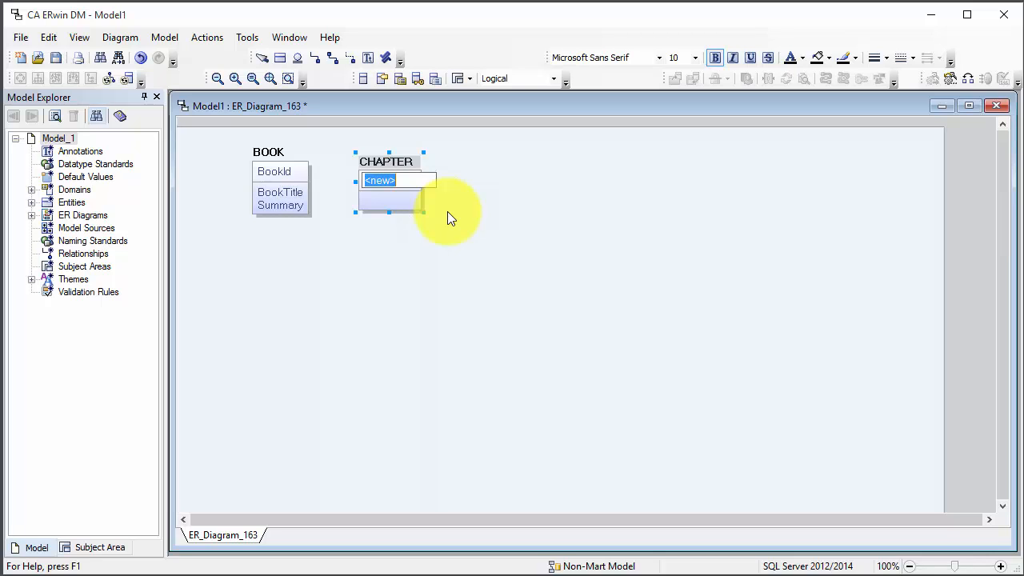
text(Chapterid)
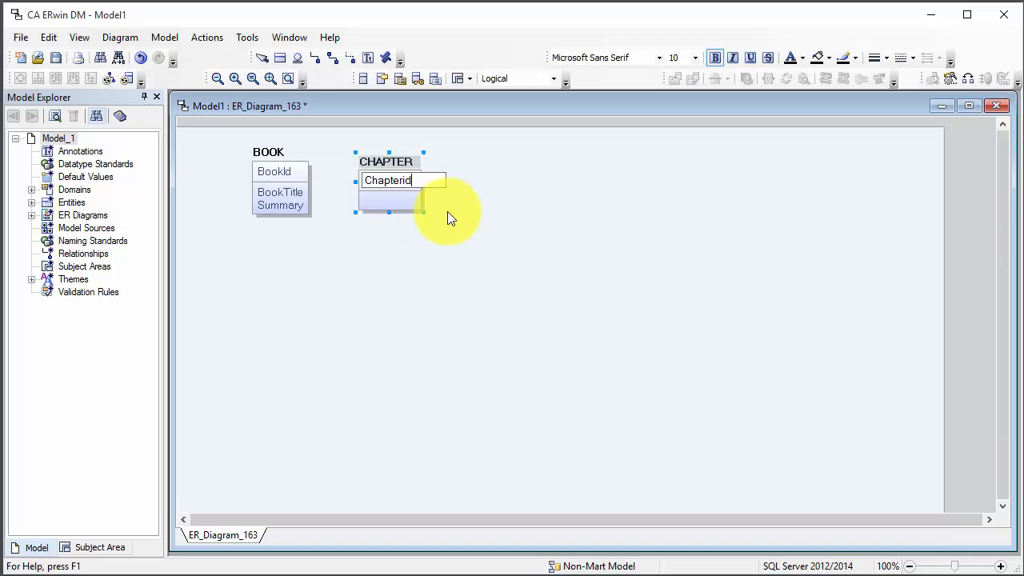
key(Return)
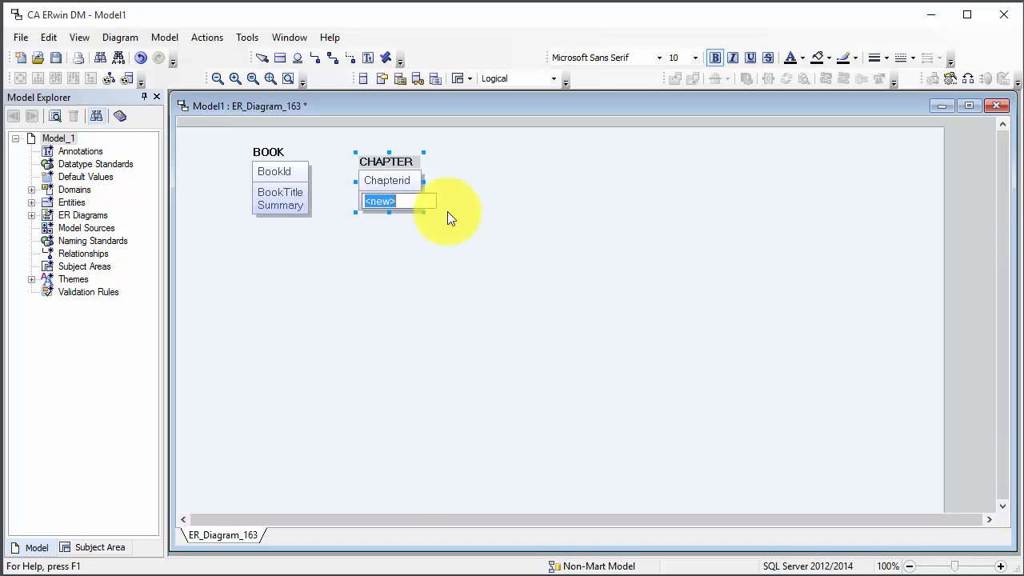
- Add the non-key attributes BookId and ChapterNumber to the CHAPTER entity
text(Bookid)
key(BackSpace)
key(BackSpace)
text(Id)
key(Return)
text(C)
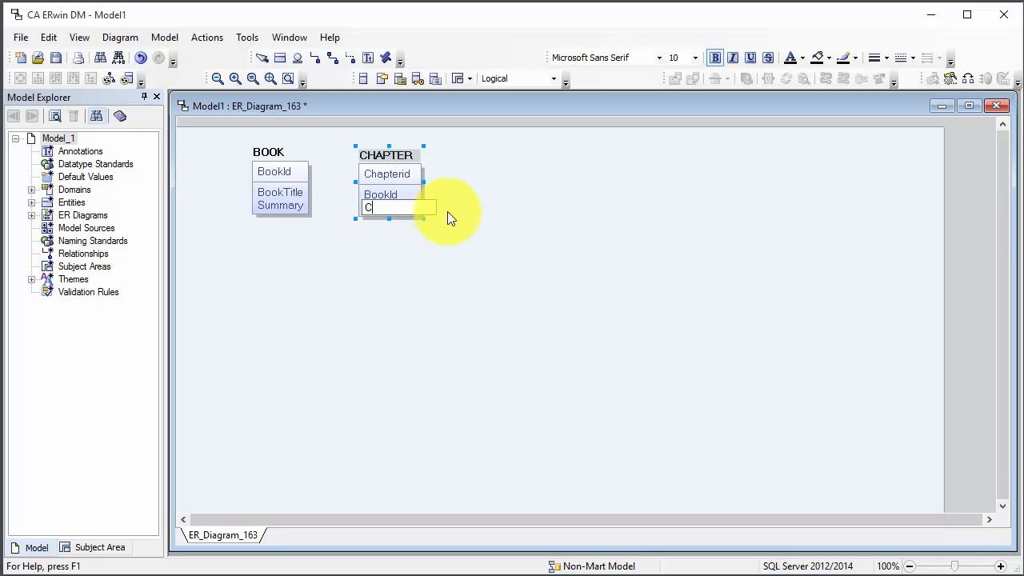
text(hapterNumber)
key(Return)
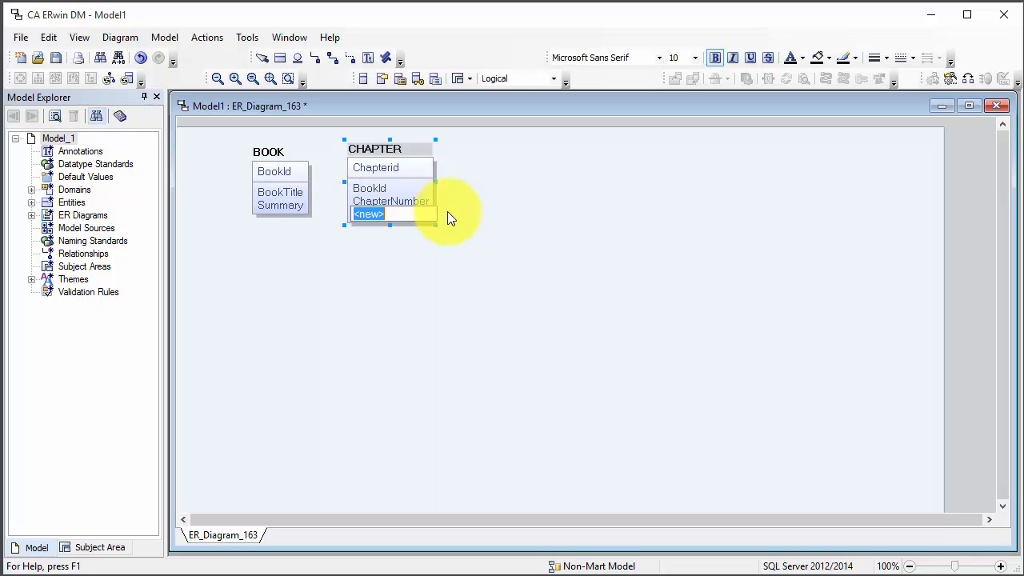
- Add a non-key attribute named ChapterTitle below ChapterNumber in the CHAPTER entity
text(ChapterTitle)
click(544, 262)
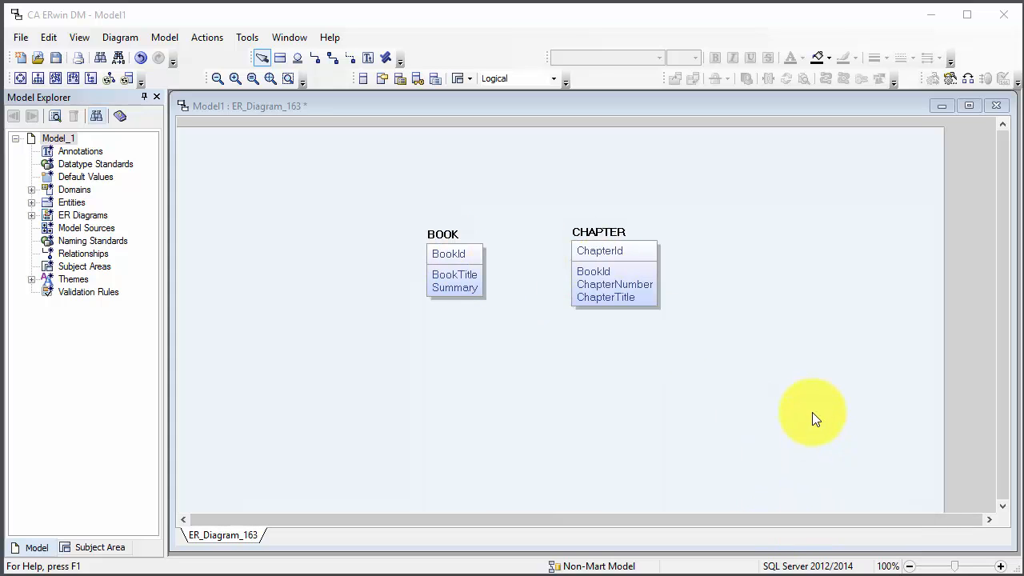
- Create a non-identifying relationship from BOOK to CHAPTER, replacing the child attribute BookId with the FK attribute
click(953, 567)
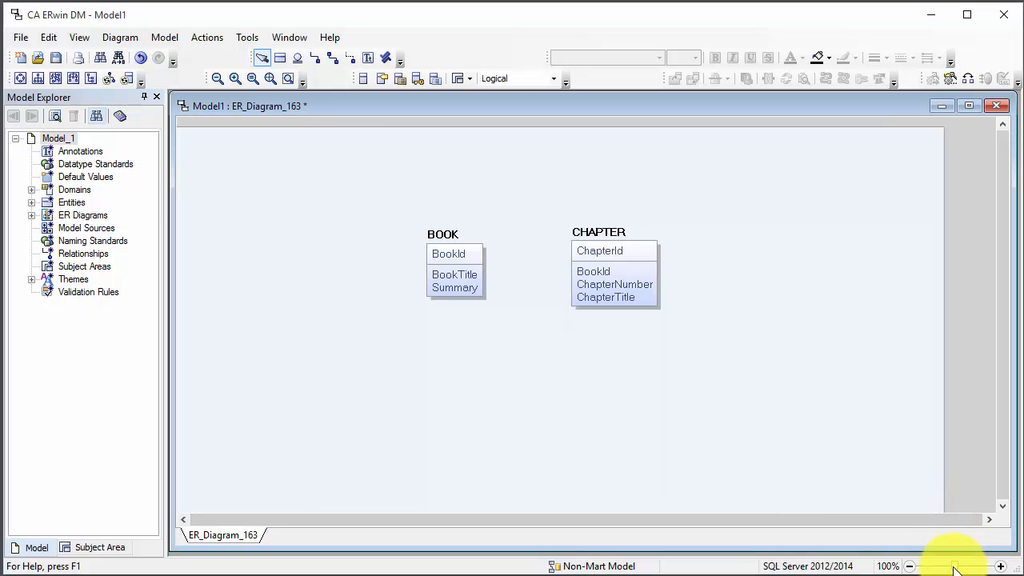
drag(954, 567, 990, 568)
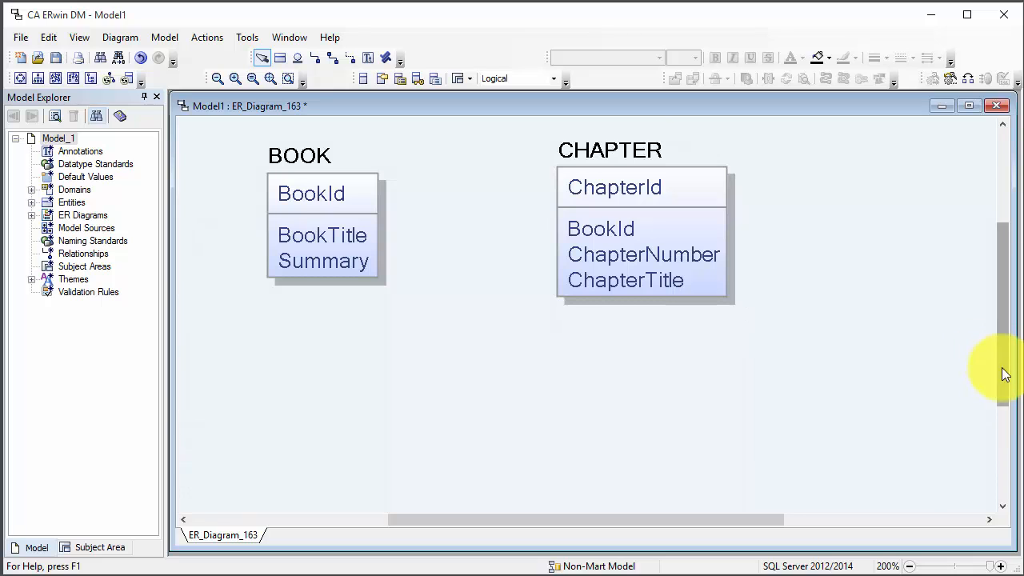
drag(1004, 374, 1000, 348)
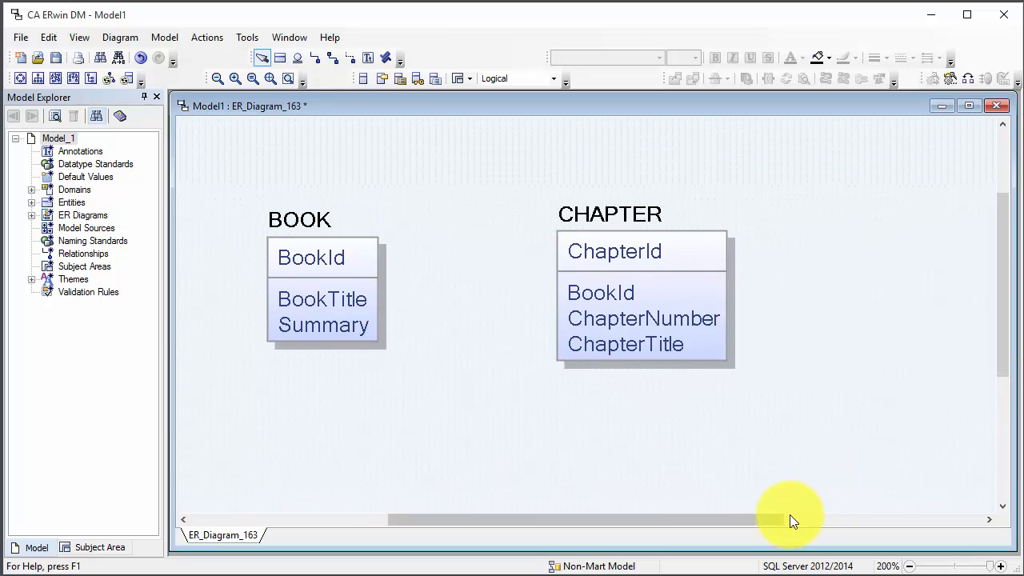
drag(789, 520, 740, 520)
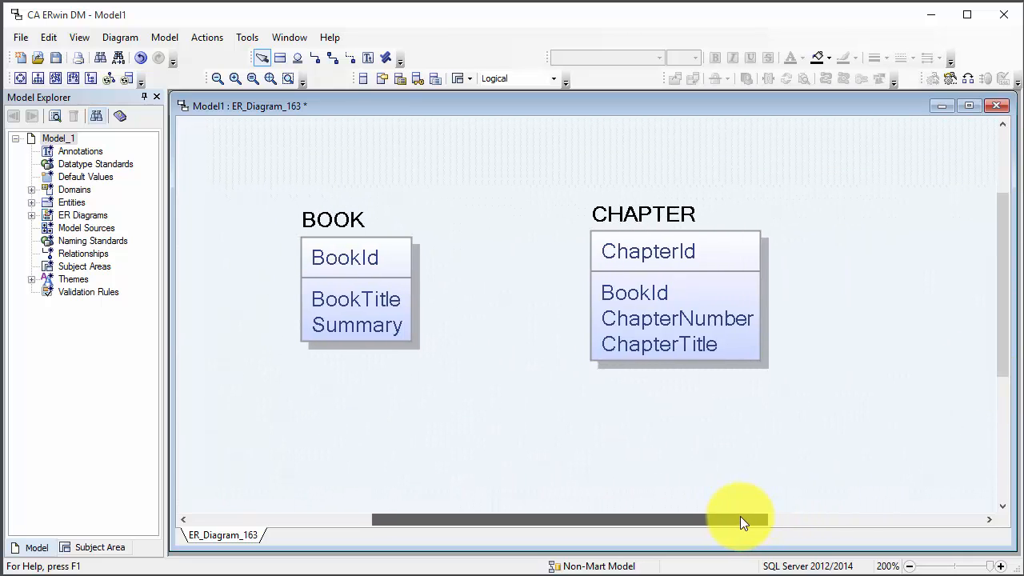
click(351, 54)
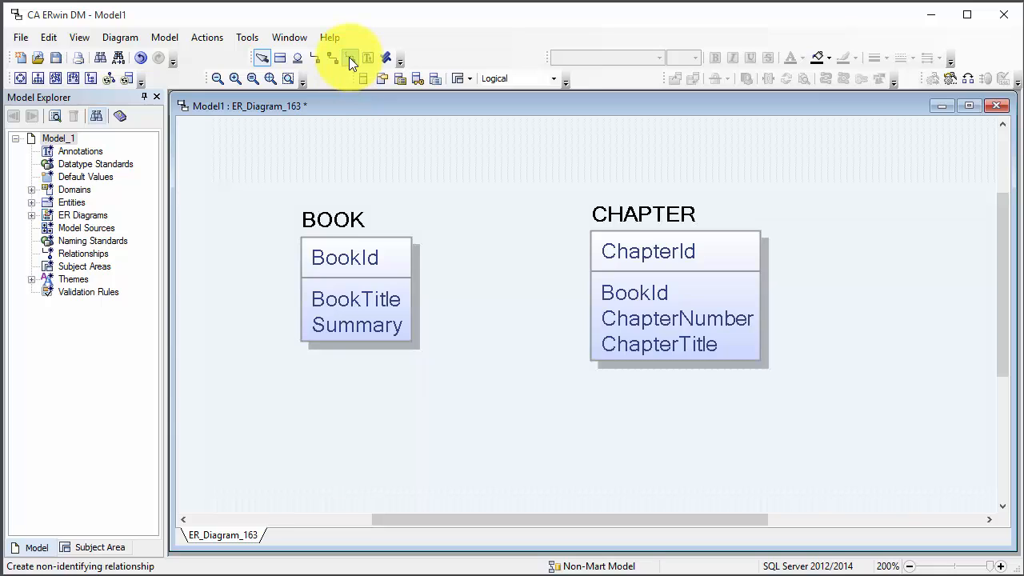
click(367, 260)
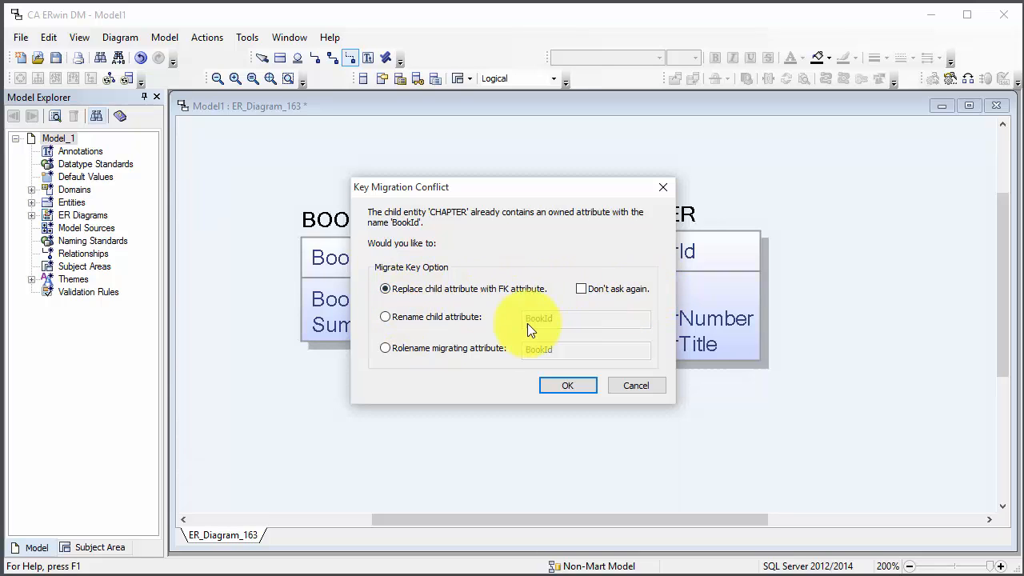
drag(434, 187, 398, 187)
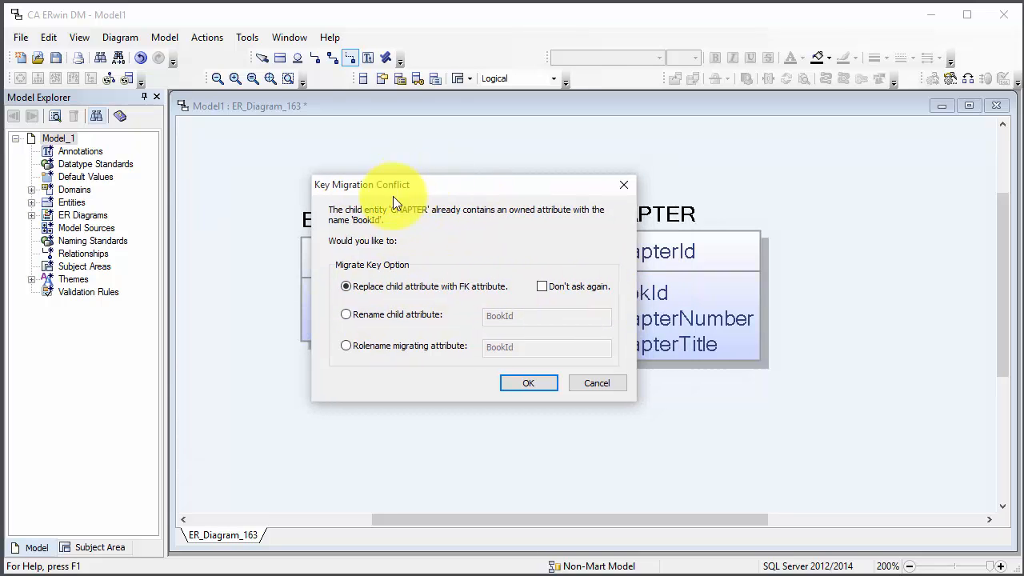
click(528, 378)
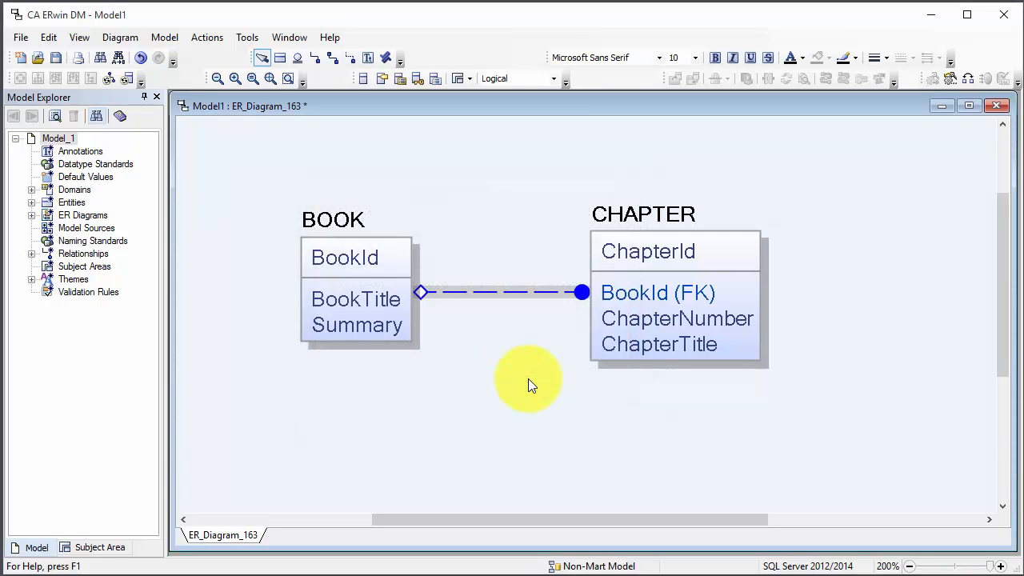
click(528, 378)
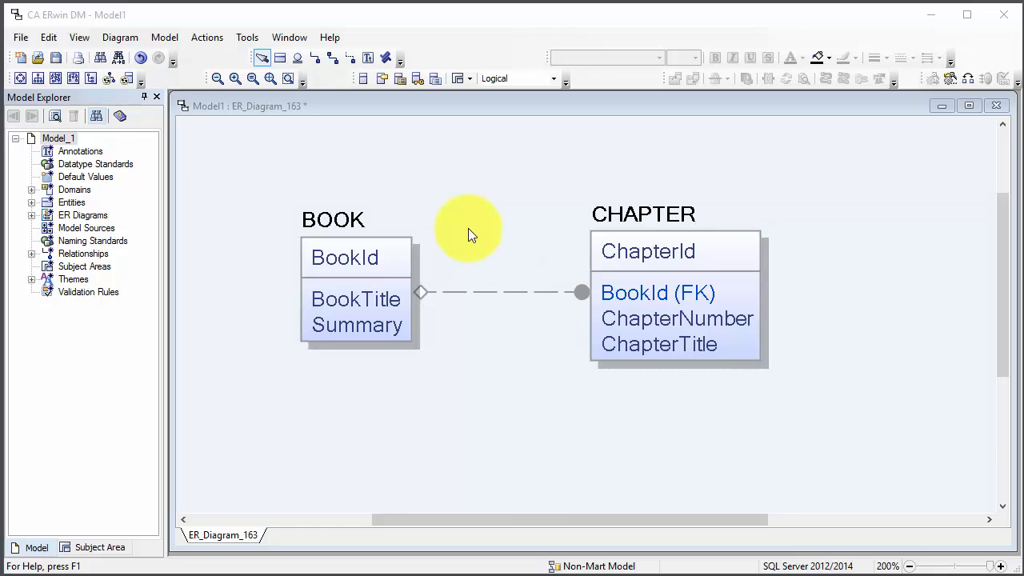
- Open the attribute properties of the BOOK entity and set BookId's logical data type to INTEGER
click(363, 269)
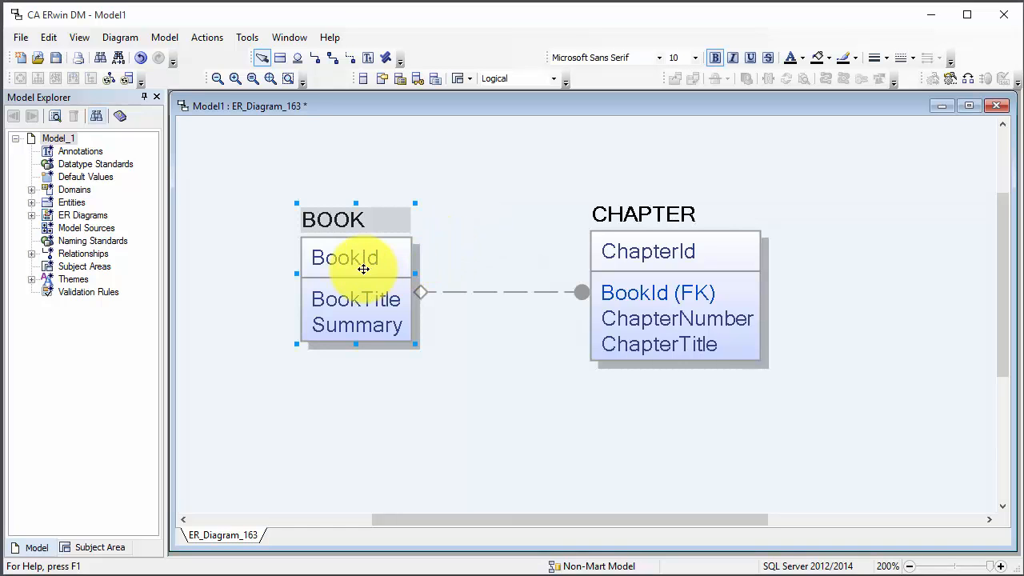
right_click(367, 272)
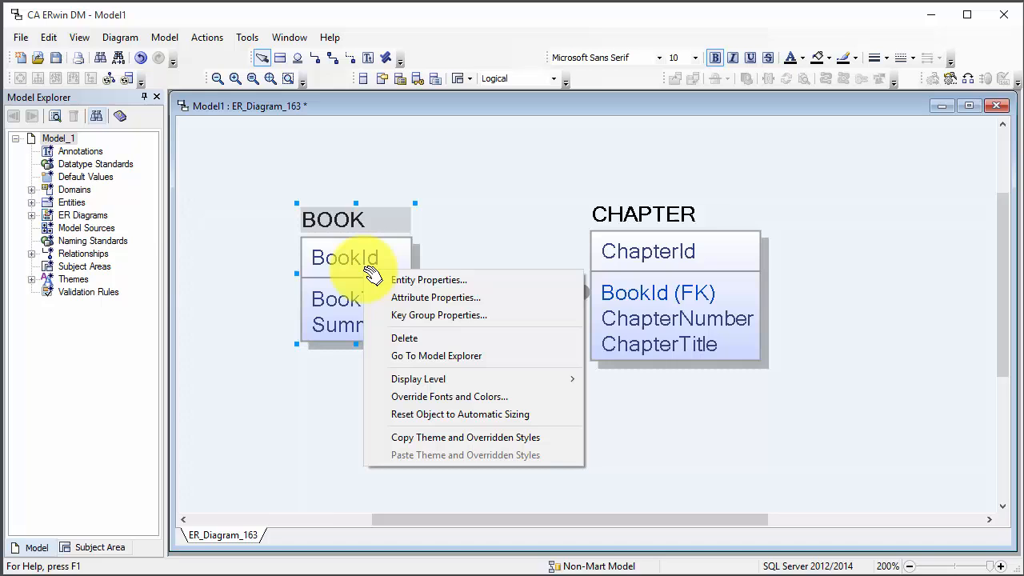
click(400, 301)
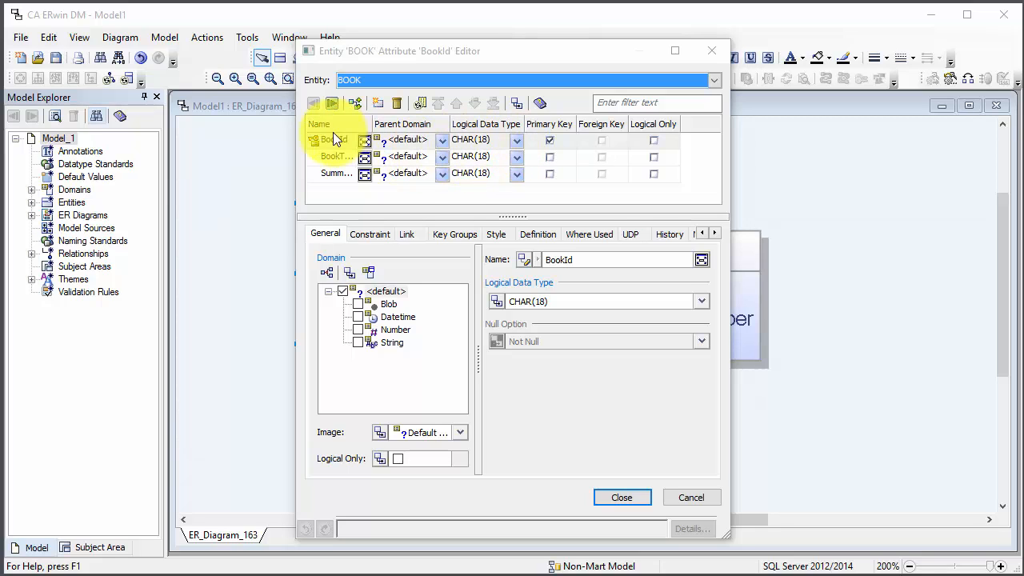
click(516, 140)
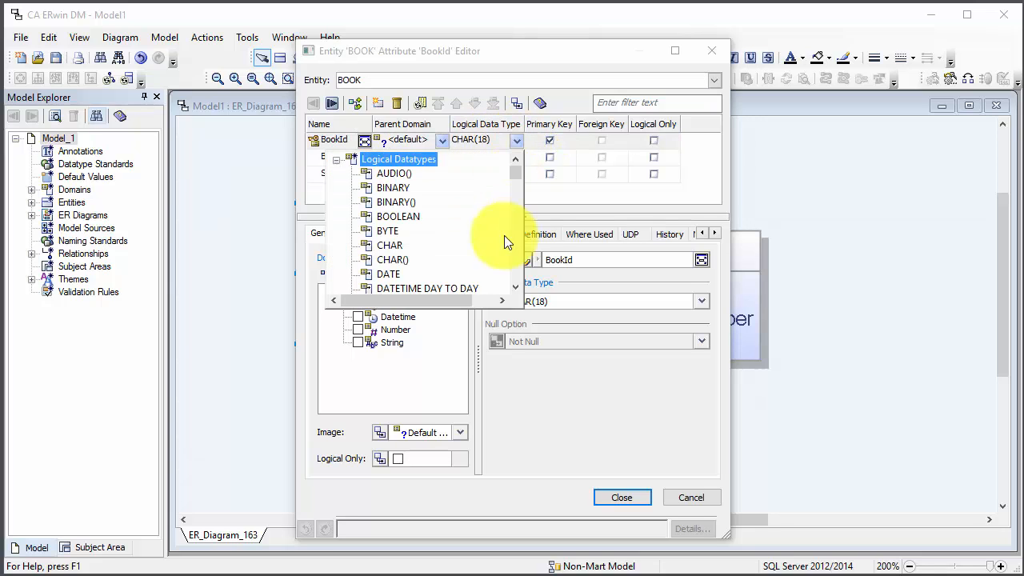
click(518, 288)
click(518, 289)
click(518, 289)
click(518, 289)
click(518, 288)
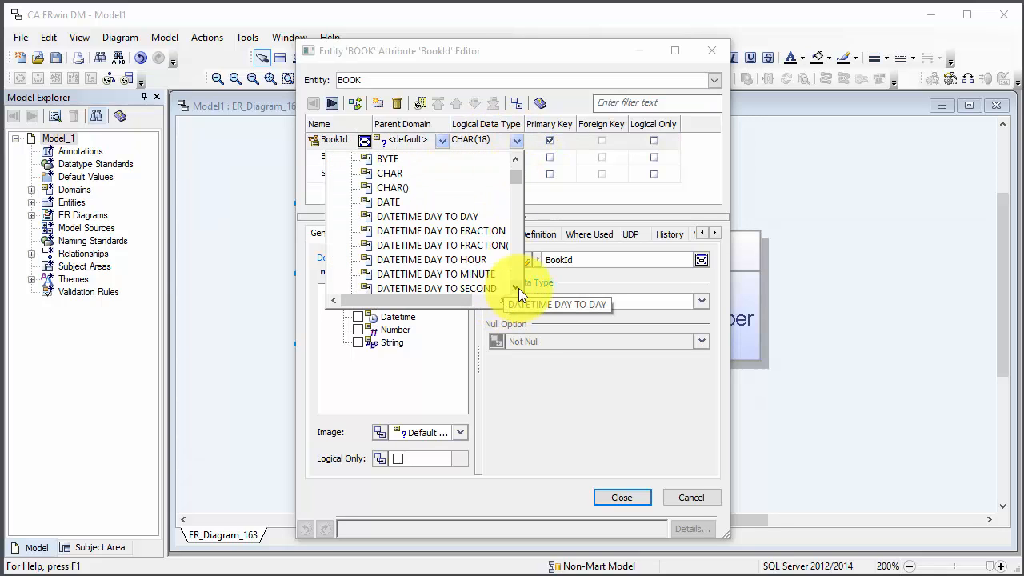
drag(519, 175, 522, 208)
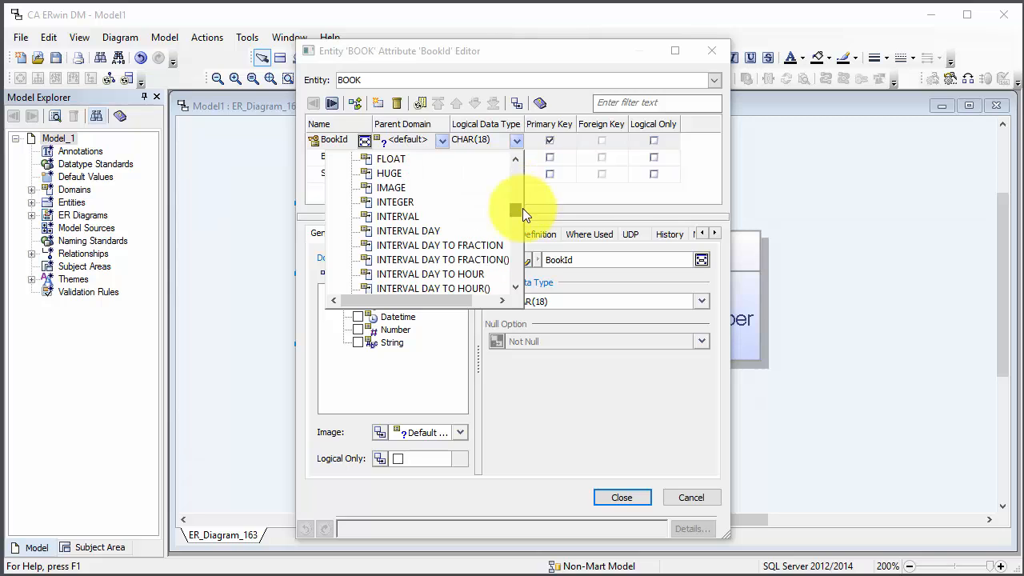
click(410, 203)
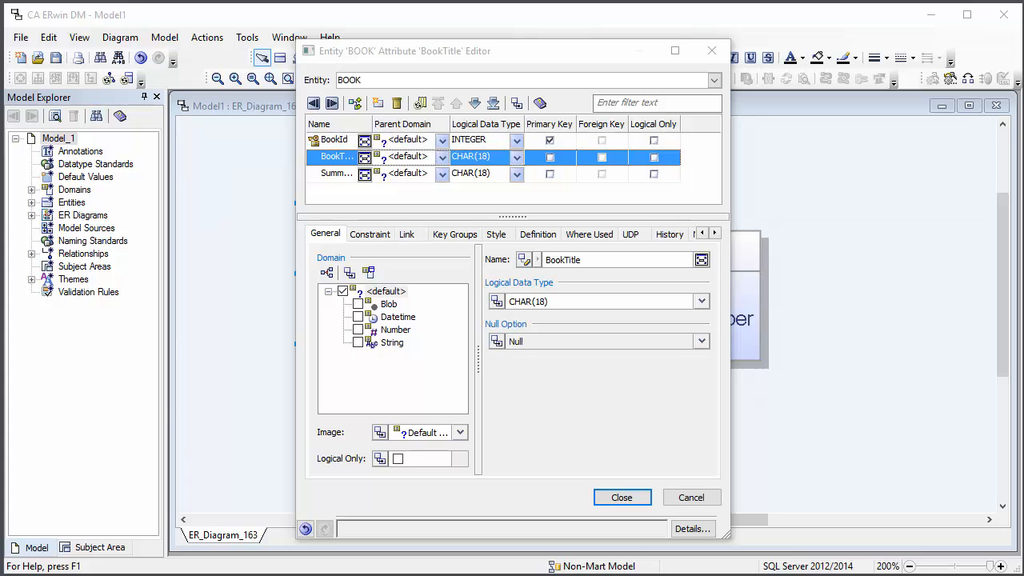
- Set the logical data type of the BookTitle attribute to VARCHAR(50)
click(516, 158)
click(515, 157)
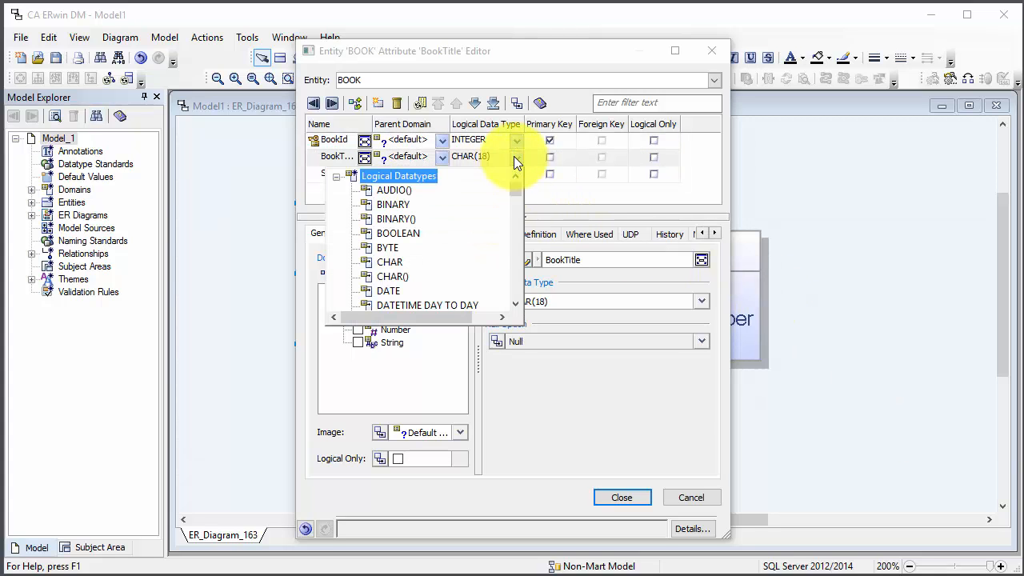
drag(520, 191, 508, 284)
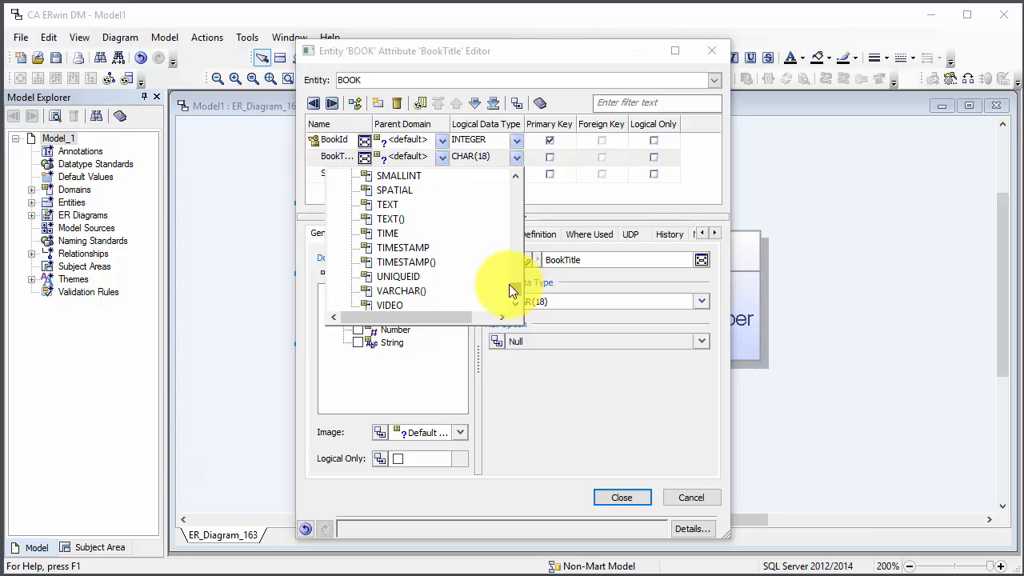
click(424, 290)
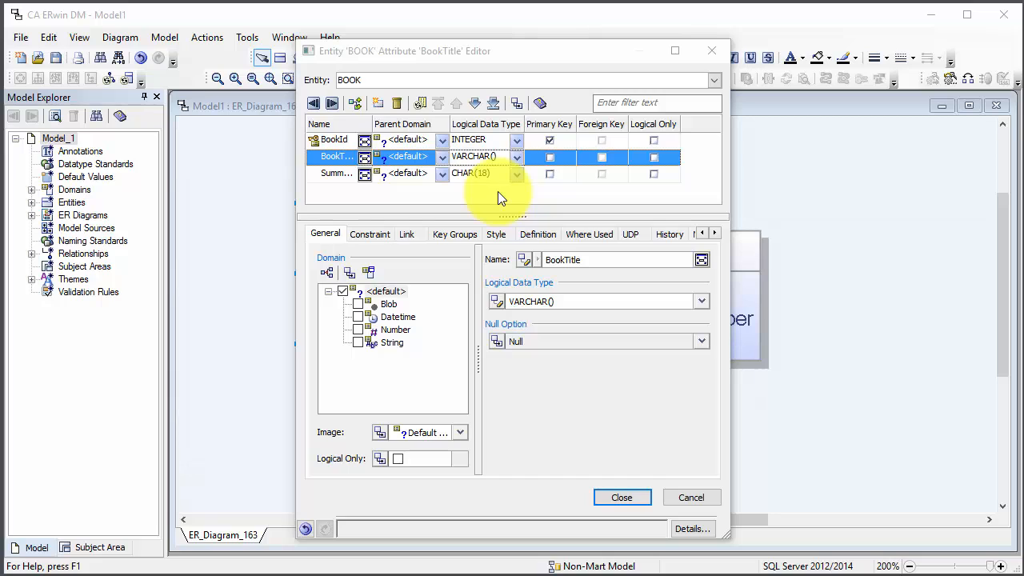
text(50)
- Set the logical data type of the Summary attribute to CHAR(100)
click(493, 173)
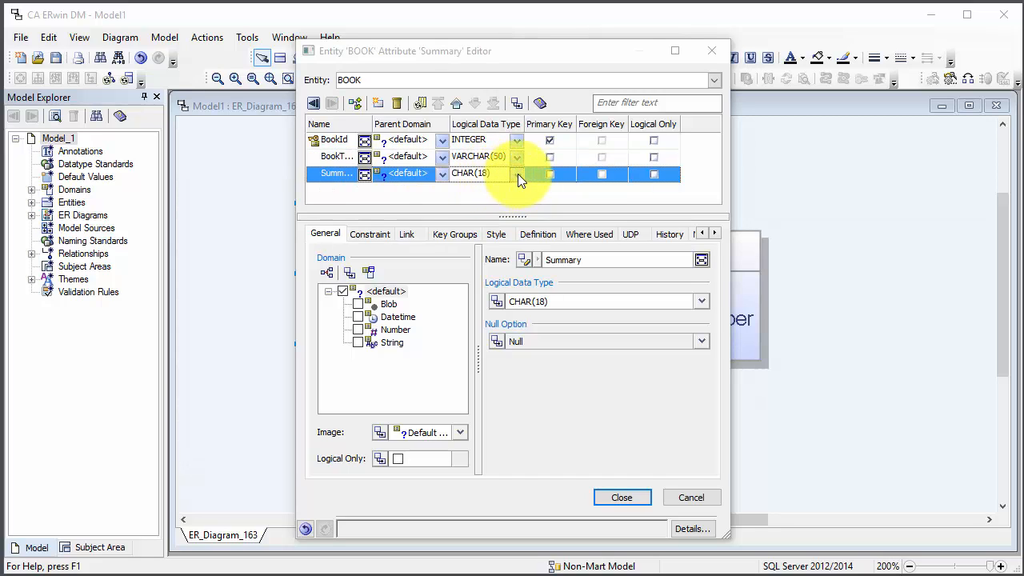
click(517, 174)
drag(515, 205, 517, 311)
click(437, 294)
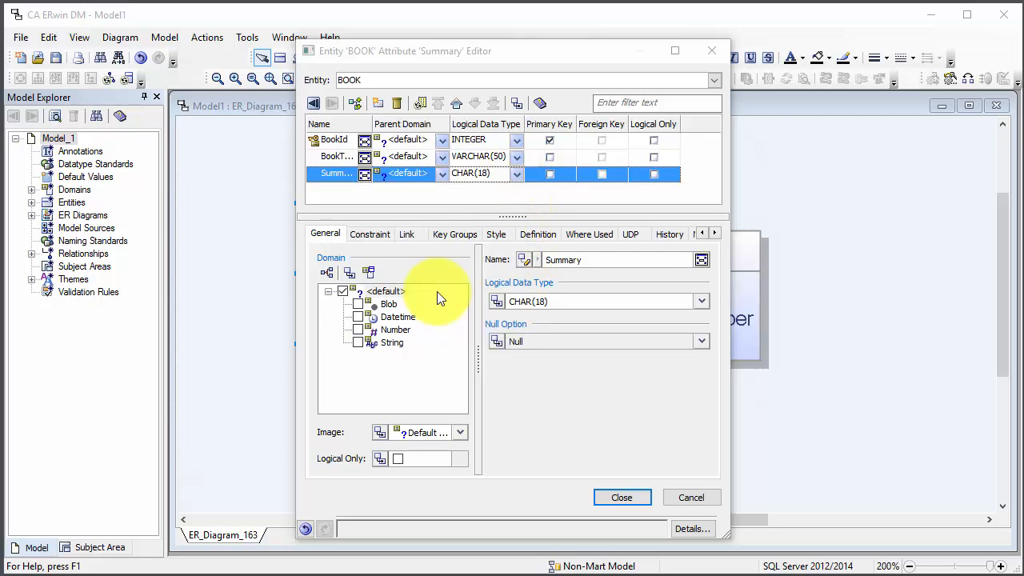
click(484, 172)
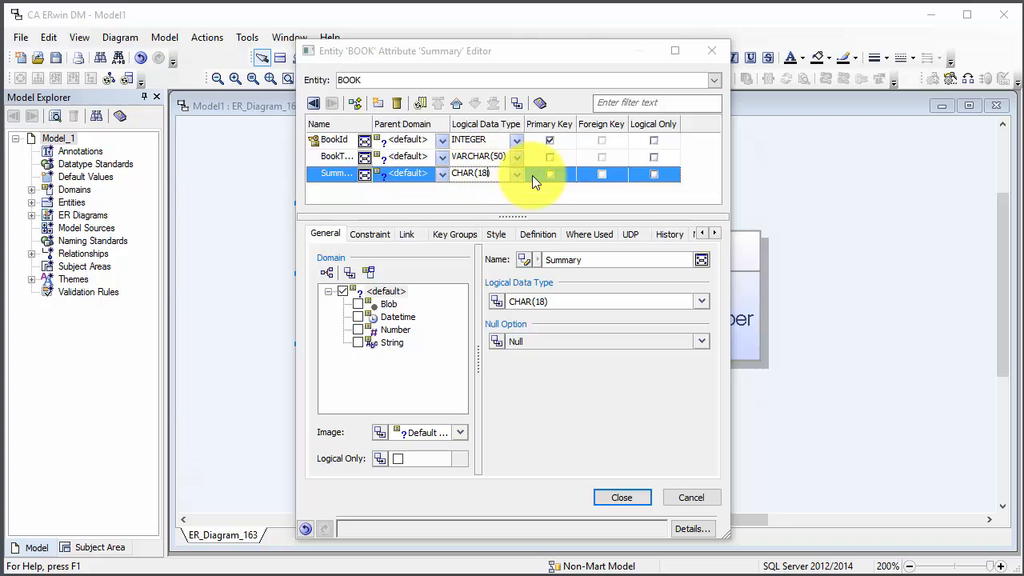
key(BackSpace)
key(BackSpace)
text(00))
key(Return)
click(516, 174)
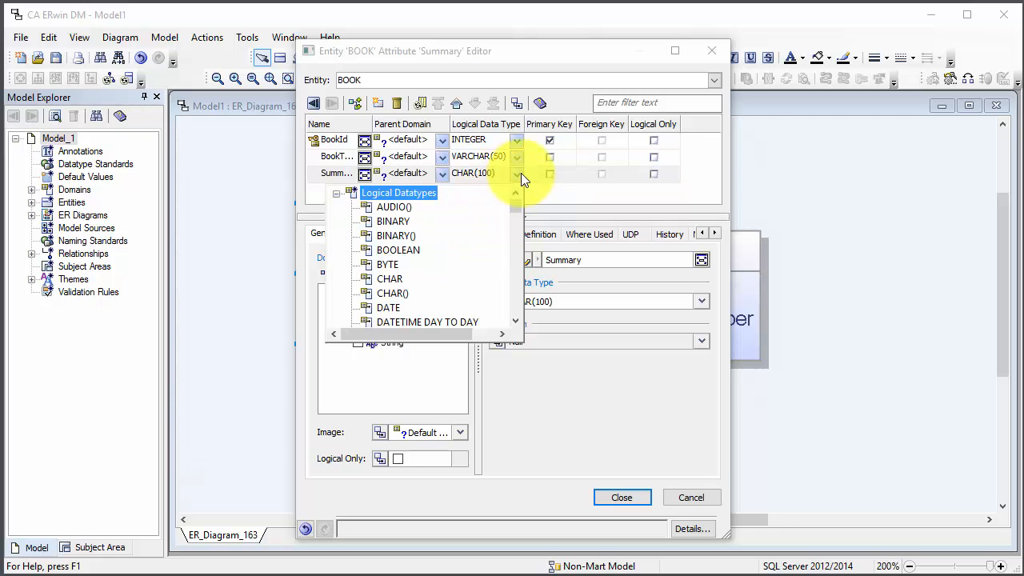
drag(519, 210, 519, 320)
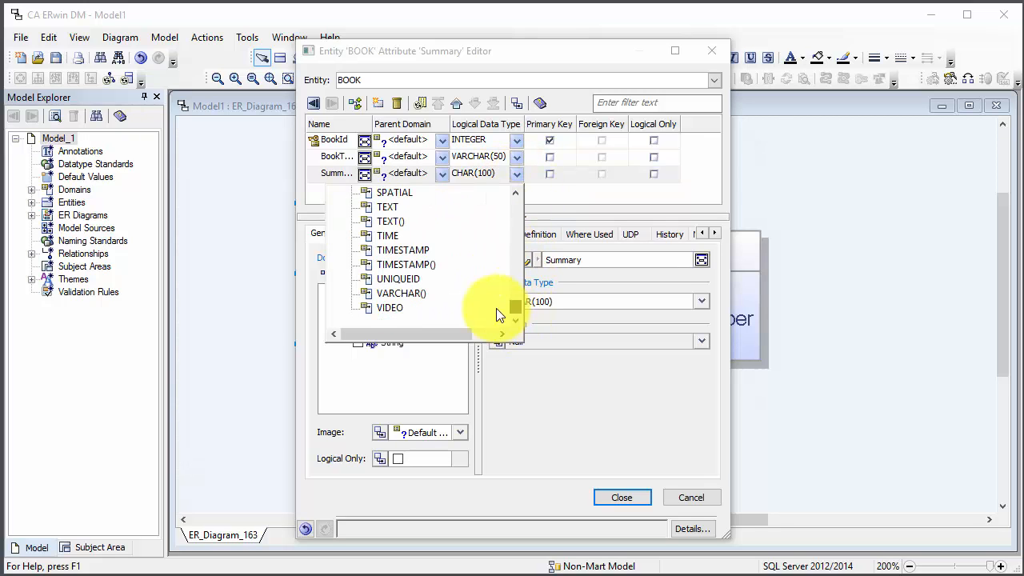
key(Escape)
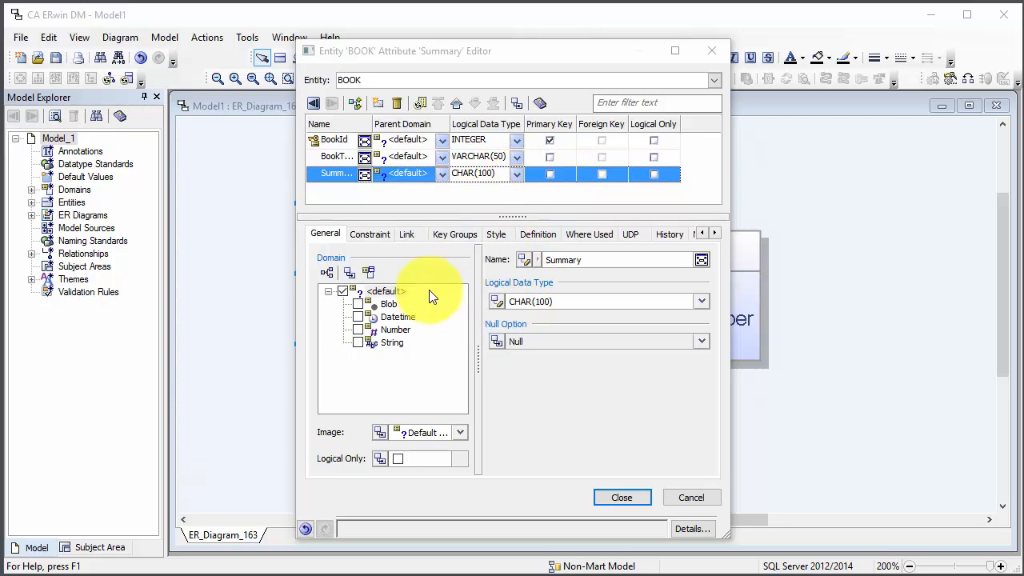
- Set the logical data type of the Summary attribute to VARCHAR(100) and close the BOOK attribute editor
click(517, 173)
drag(518, 205, 519, 303)
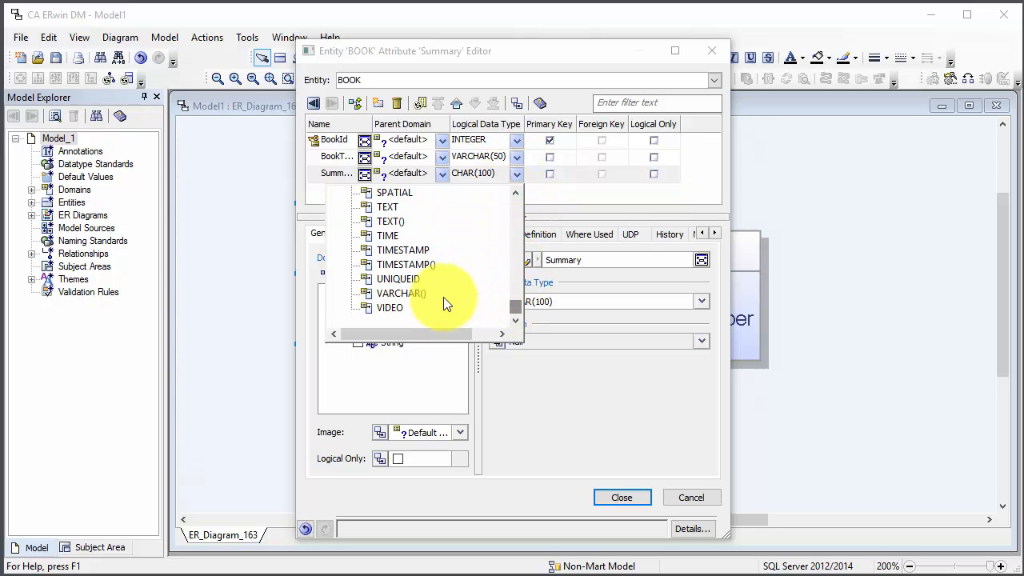
click(399, 291)
click(493, 174)
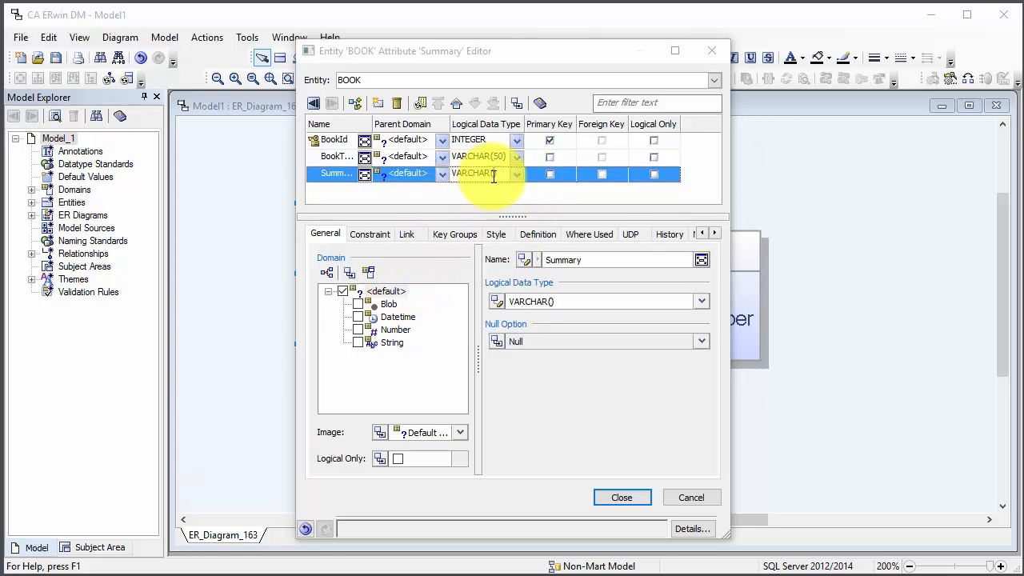
text(100)
key(Return)
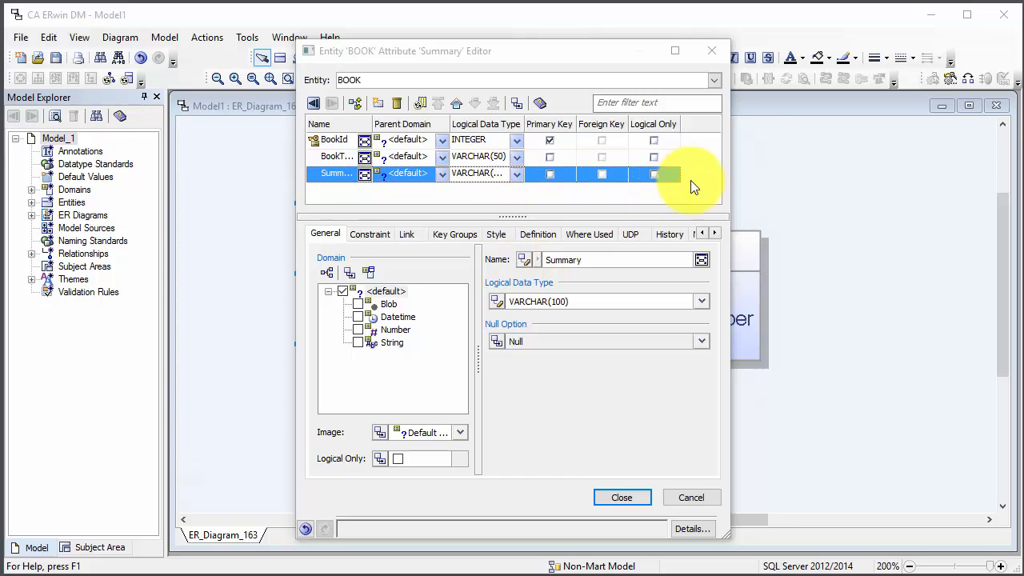
click(552, 140)
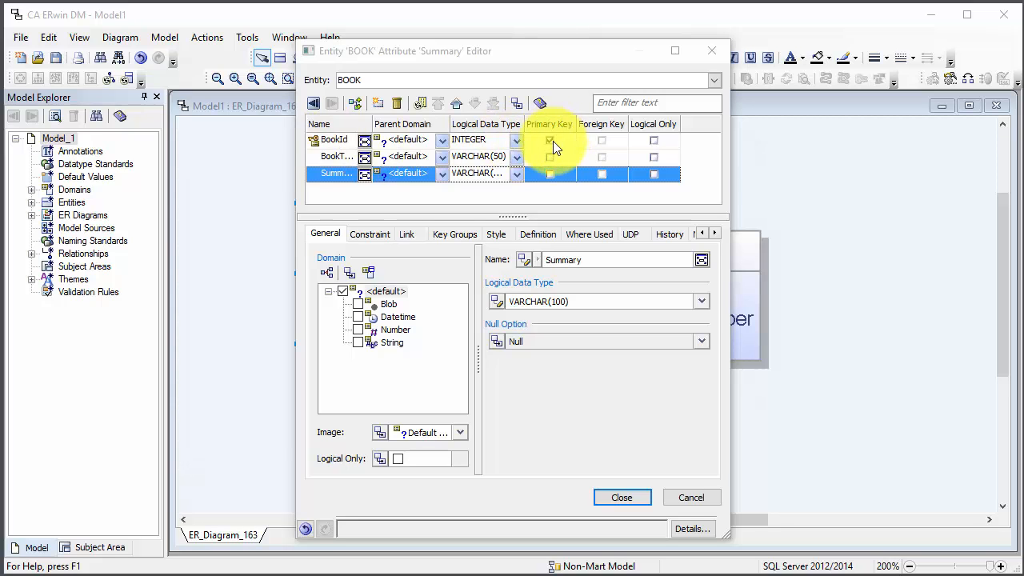
click(641, 496)
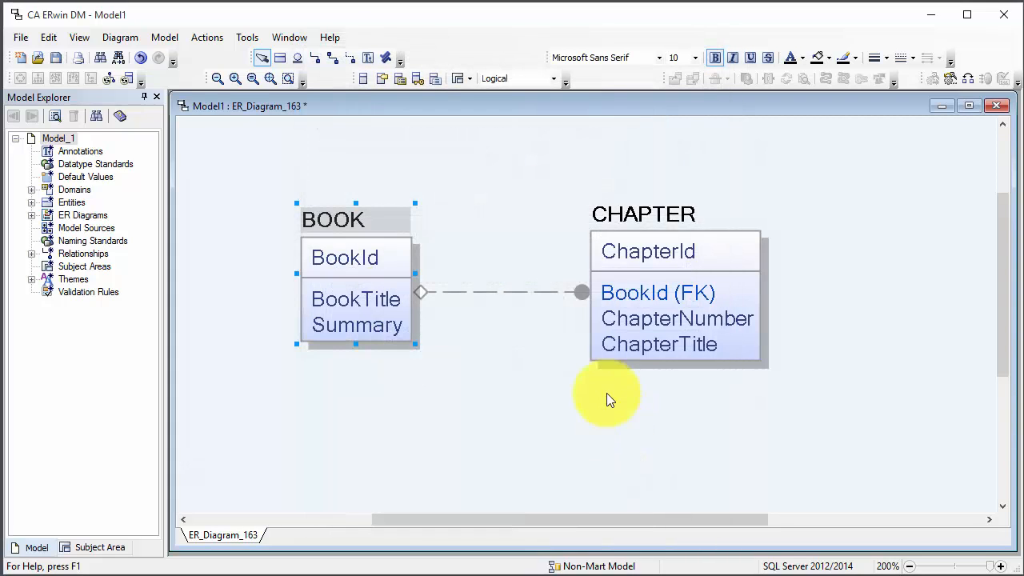
- Open the attribute properties of the CHAPTER entity, widen the Name column to fit the full attribute names, and select ChapterId
click(657, 254)
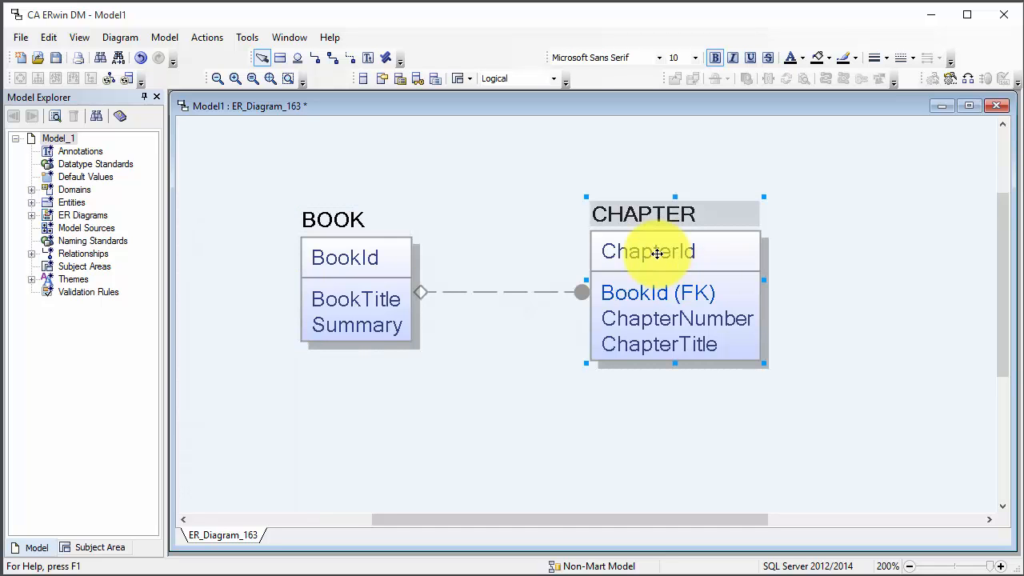
right_click(661, 256)
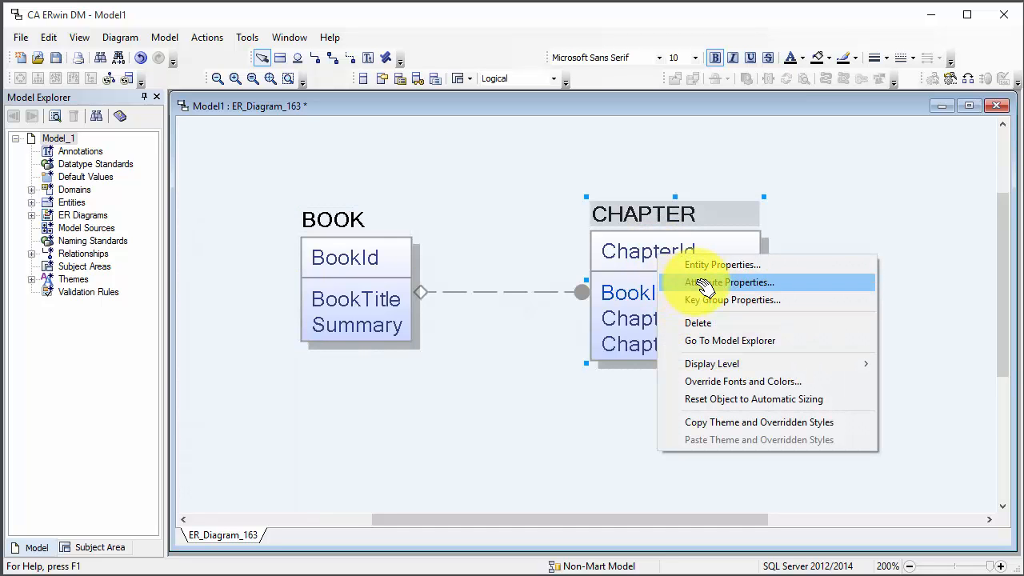
click(707, 283)
drag(562, 47, 557, 53)
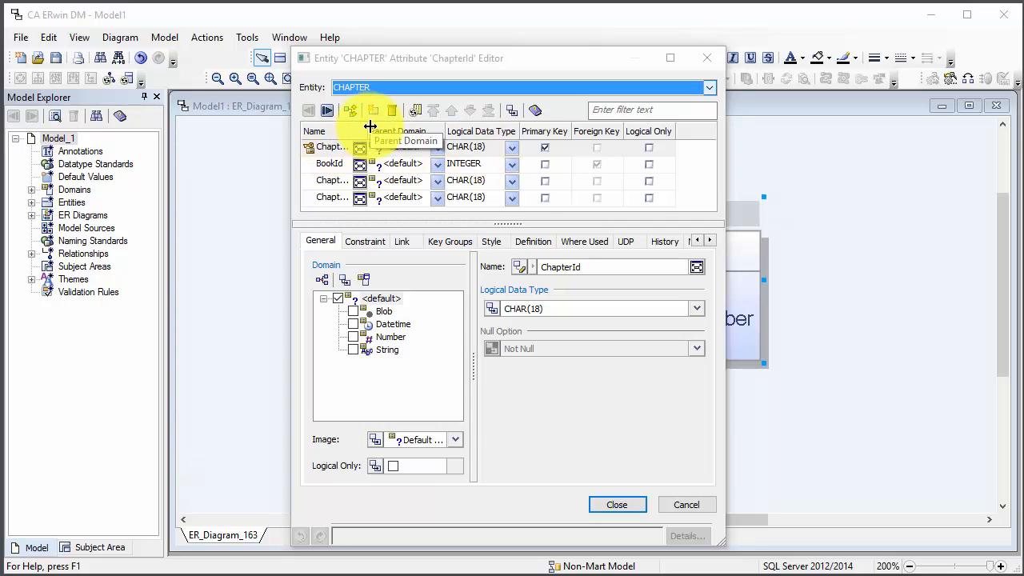
drag(368, 130, 401, 126)
click(356, 149)
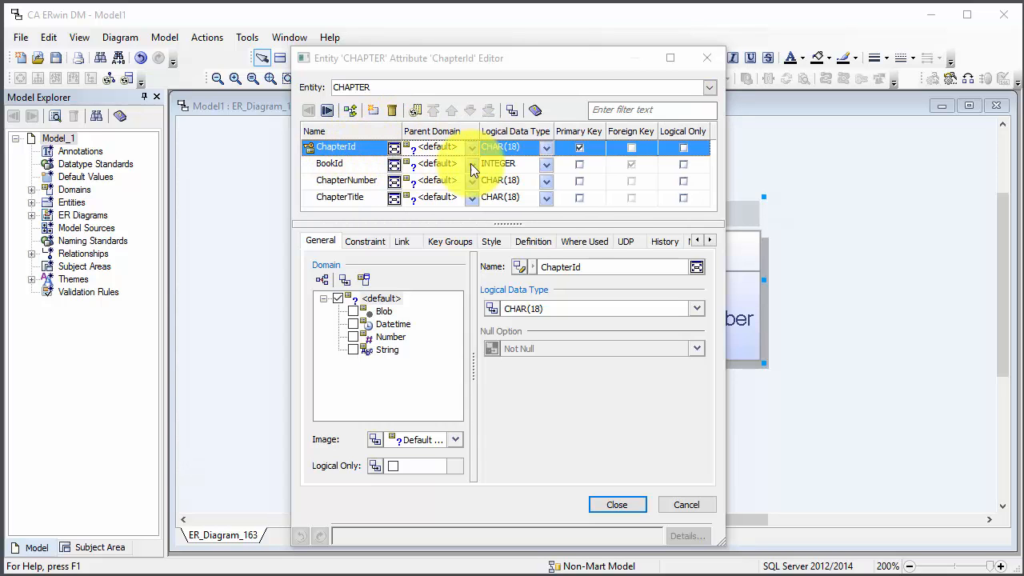
- Set the logical data type of the ChapterId attribute to INTEGER
click(546, 147)
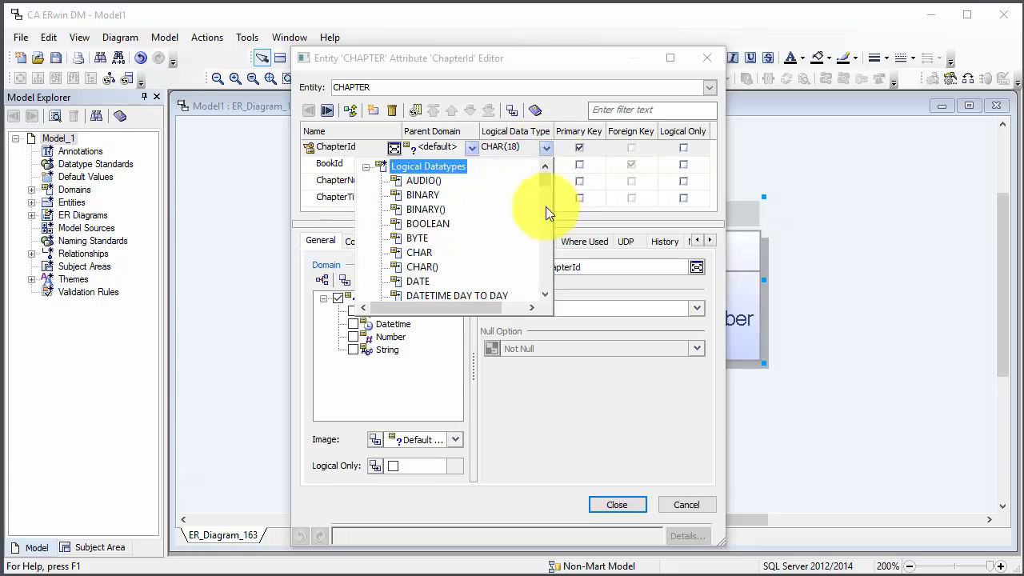
drag(542, 289, 542, 290)
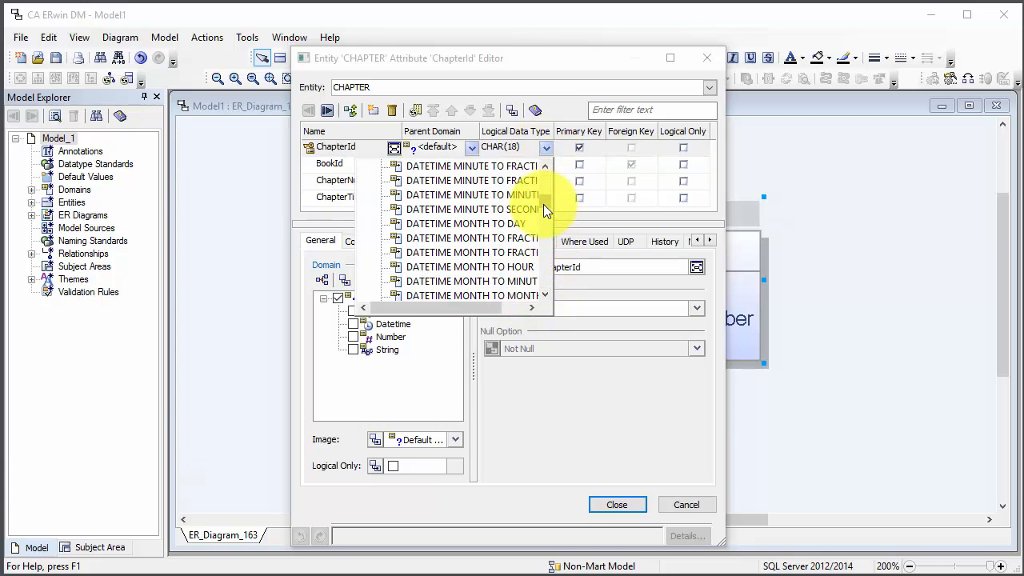
drag(542, 204, 545, 216)
click(453, 208)
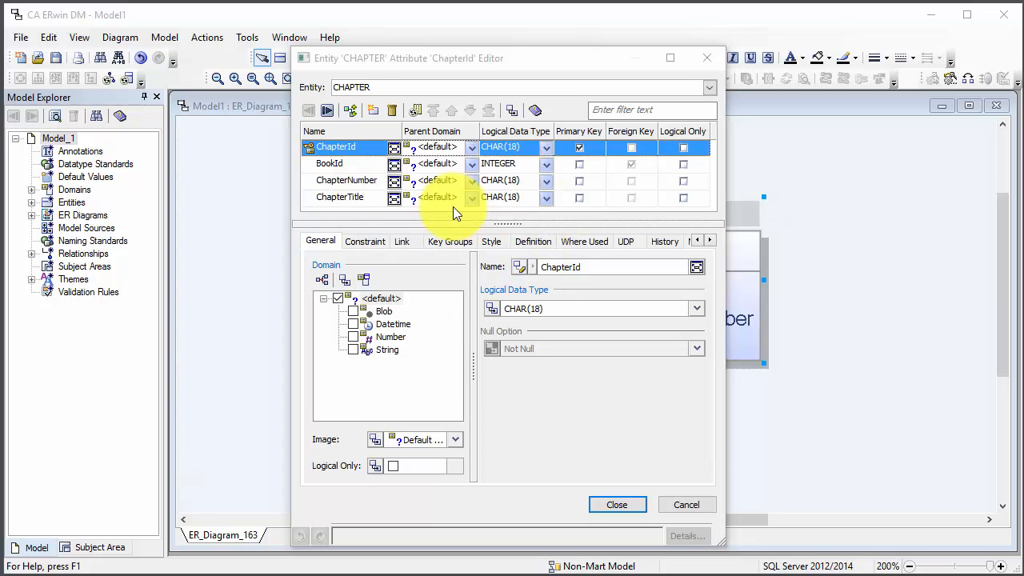
click(549, 146)
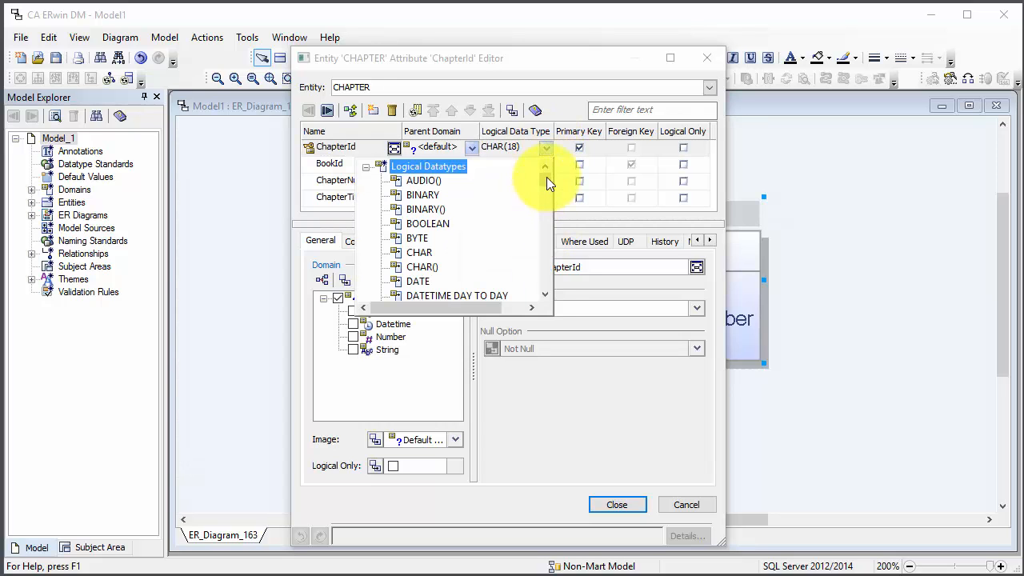
drag(546, 177, 545, 210)
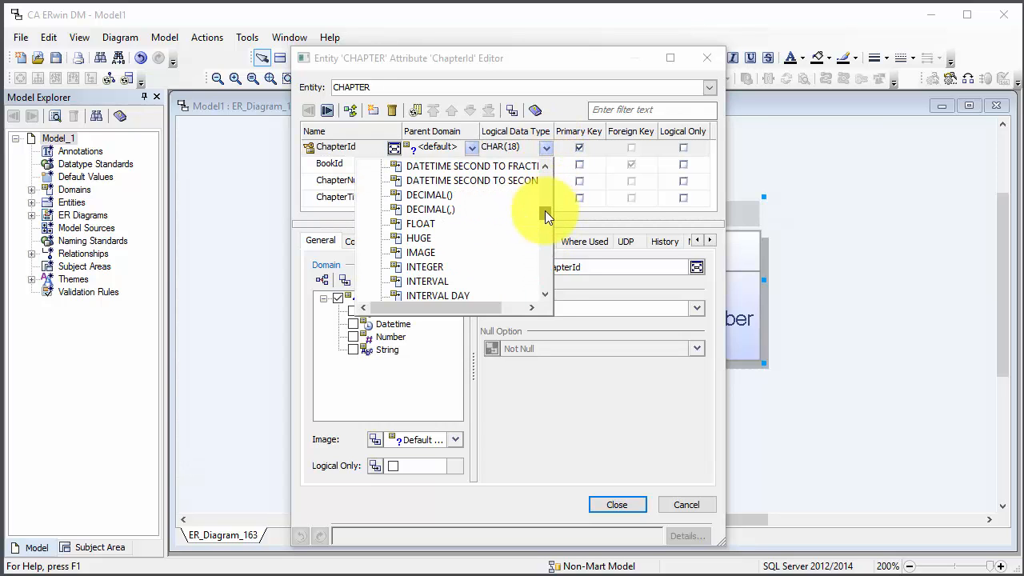
click(423, 266)
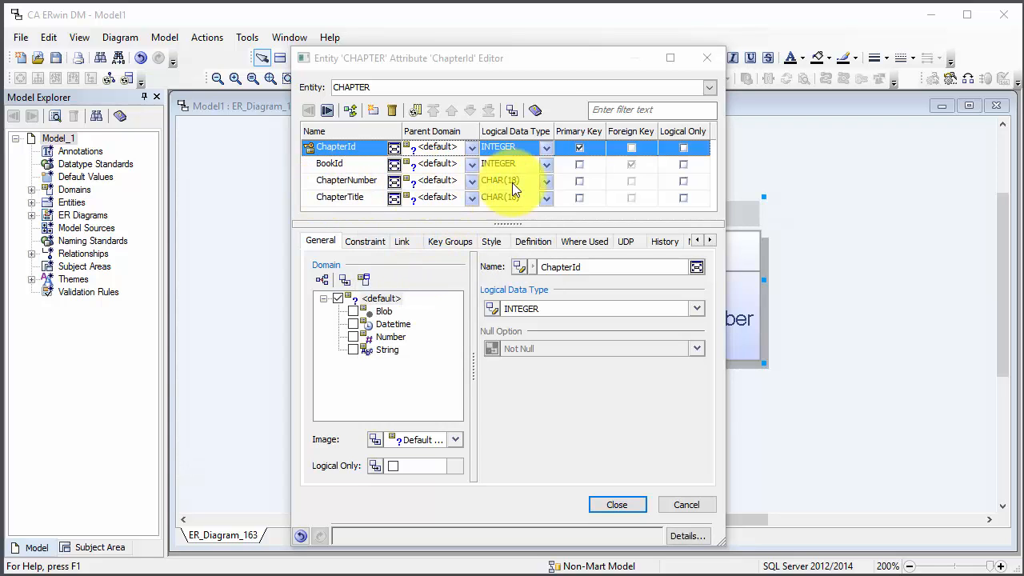
- Set the logical data type of the ChapterNumber attribute to INTEGER
click(547, 180)
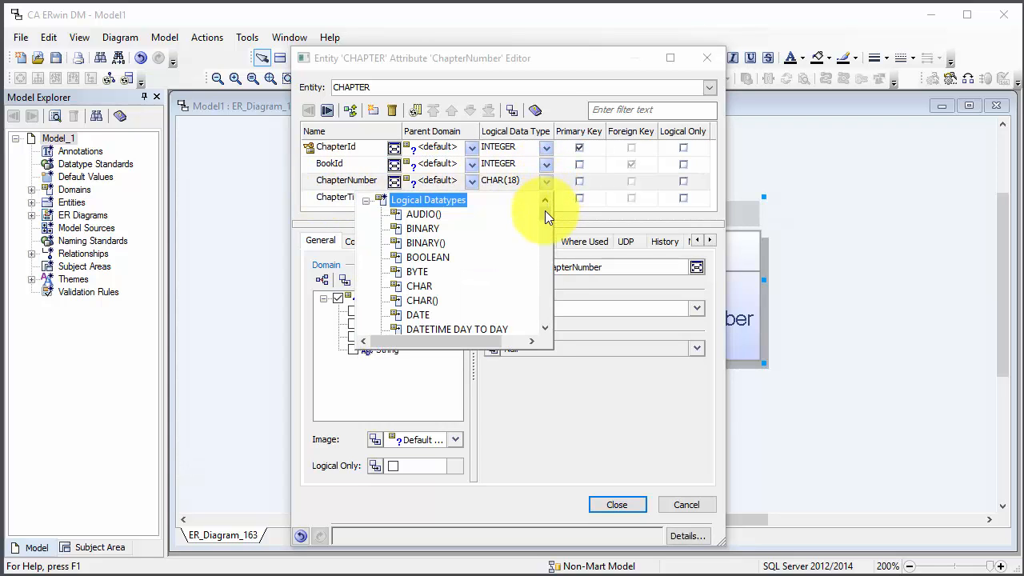
drag(548, 217, 557, 264)
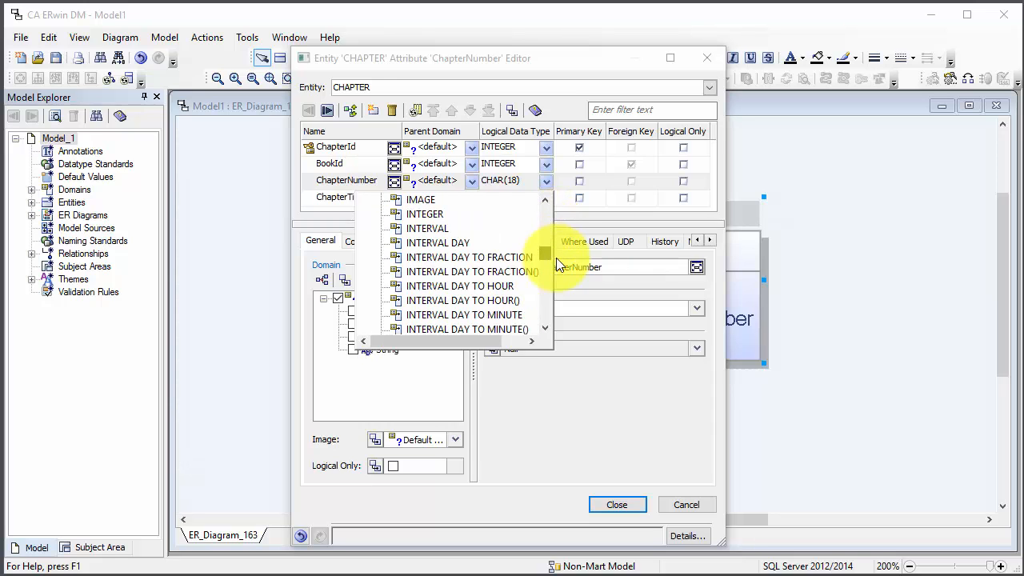
click(413, 214)
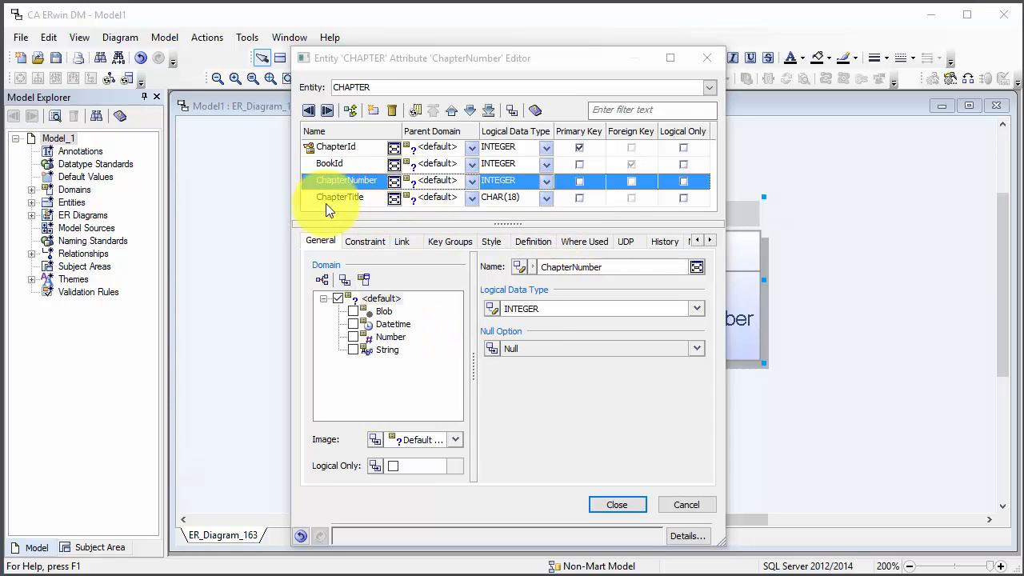
- Set the logical data type of the ChapterTitle attribute to VARCHAR(50) and close the CHAPTER attribute editor
click(547, 197)
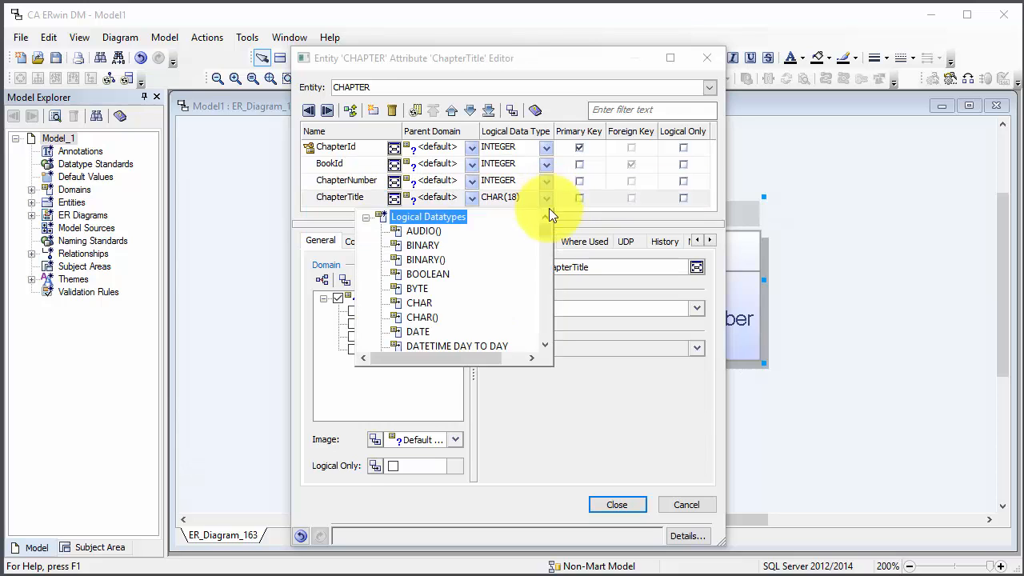
drag(545, 235, 547, 328)
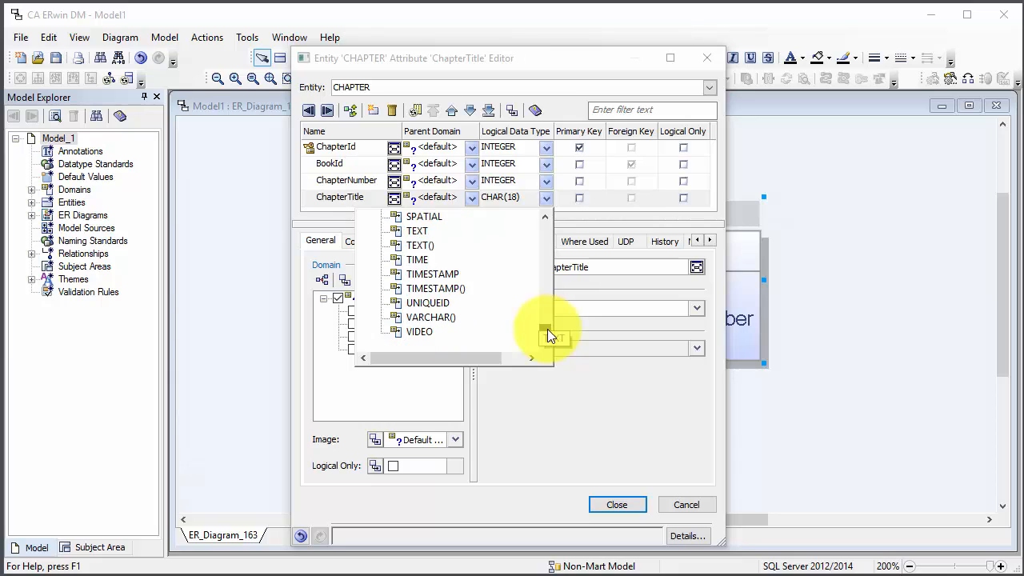
click(430, 319)
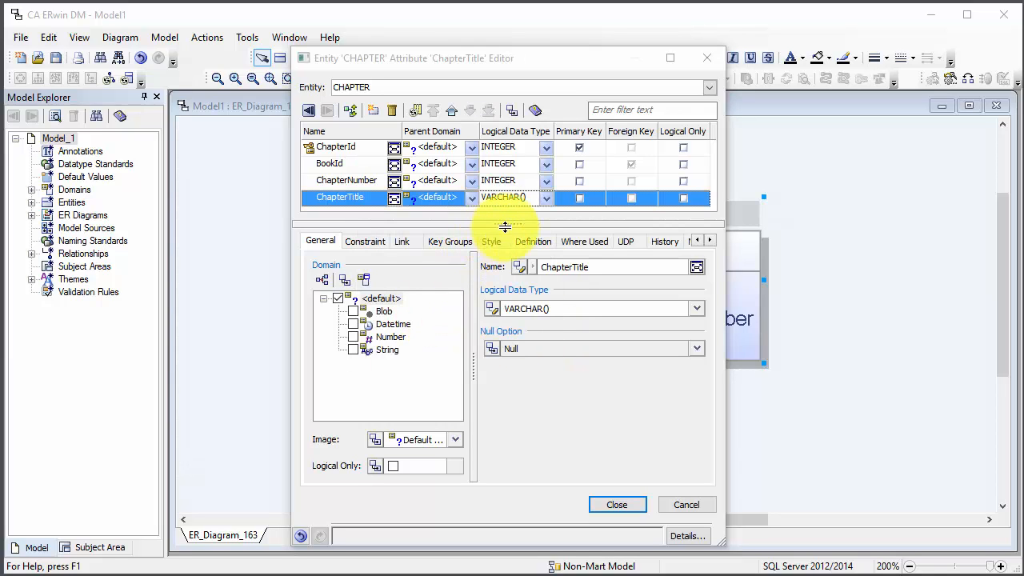
text(50)
click(617, 505)
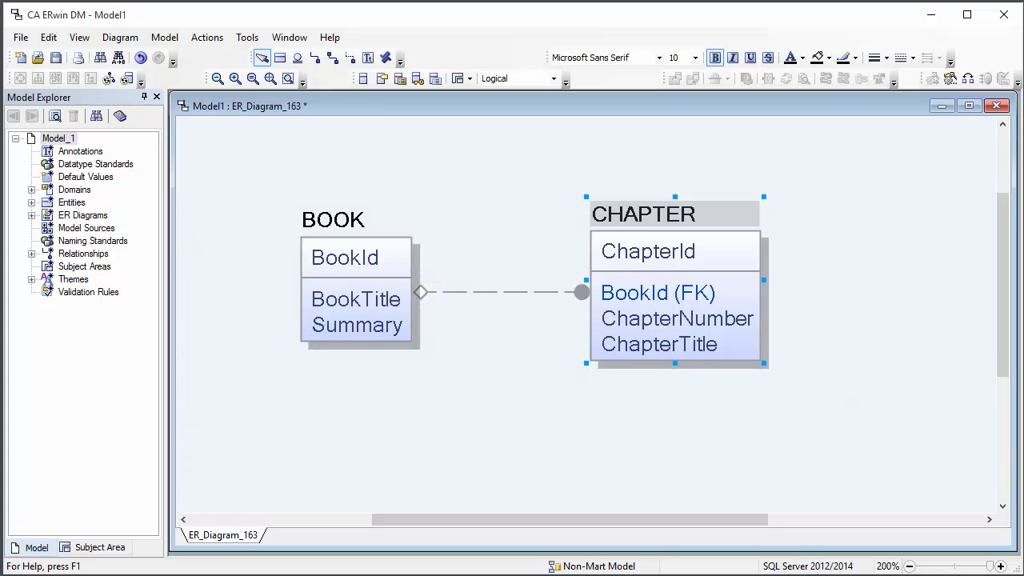
- Deselect the CHAPTER entity and switch the diagram from the logical to the Physical model
click(535, 367)
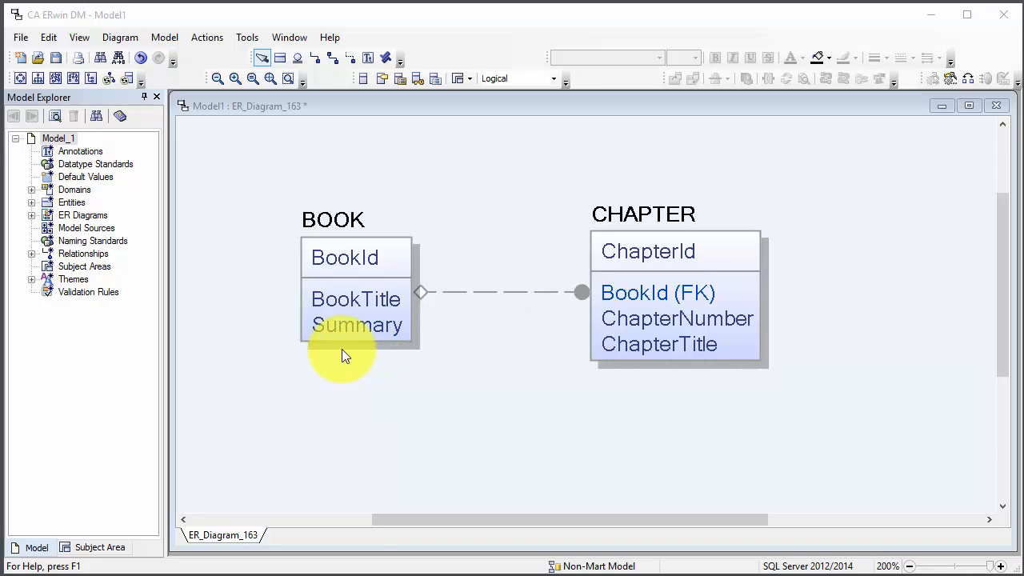
click(553, 78)
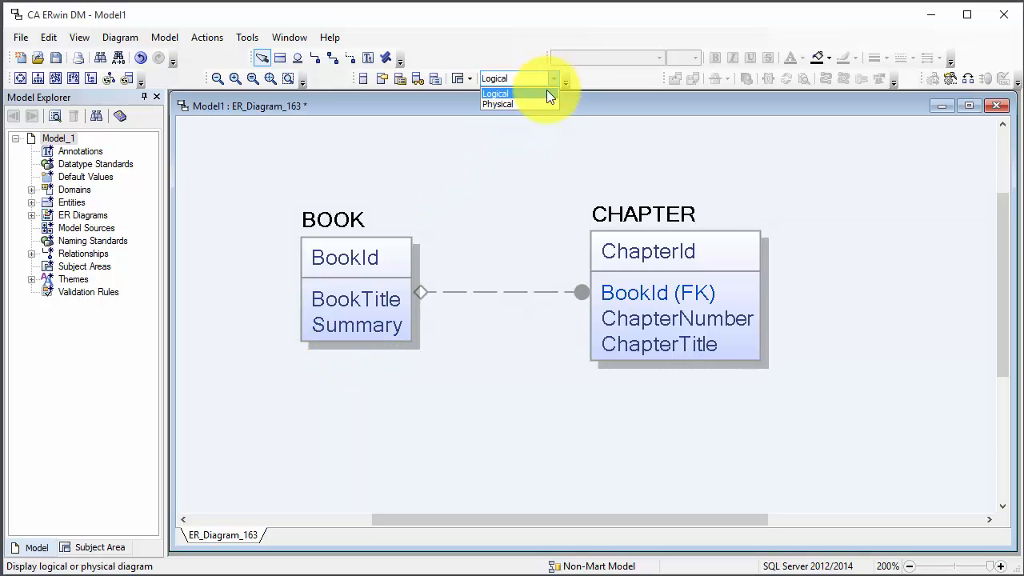
click(538, 103)
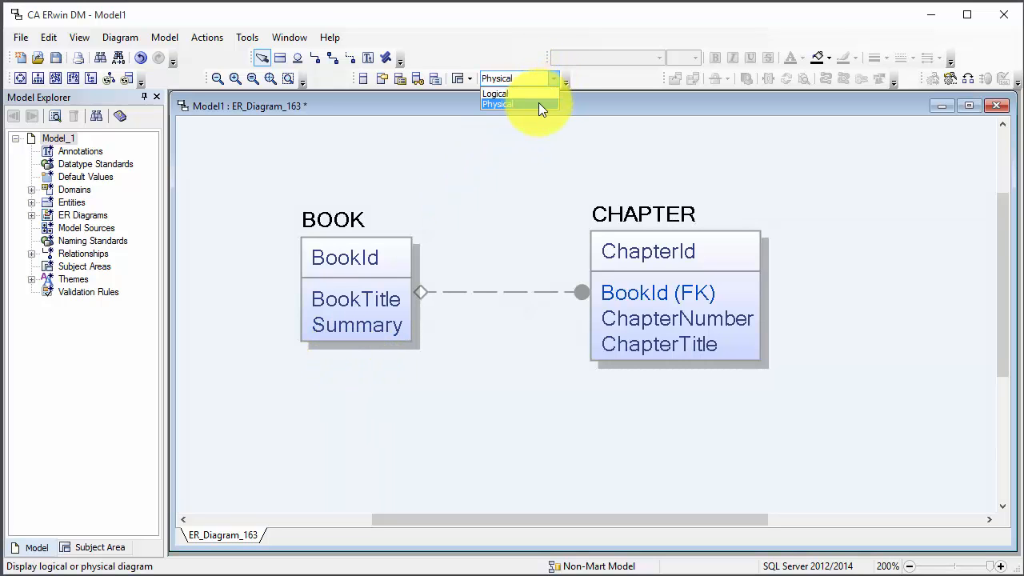
- Open the column properties of the BOOK table, review the physical data types of its columns, and close the editor
click(353, 275)
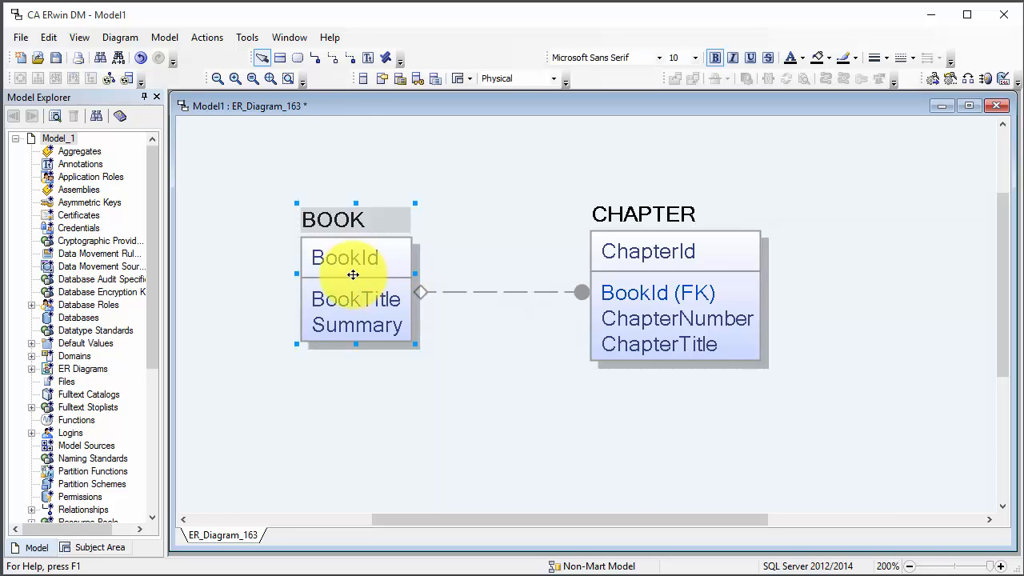
right_click(353, 274)
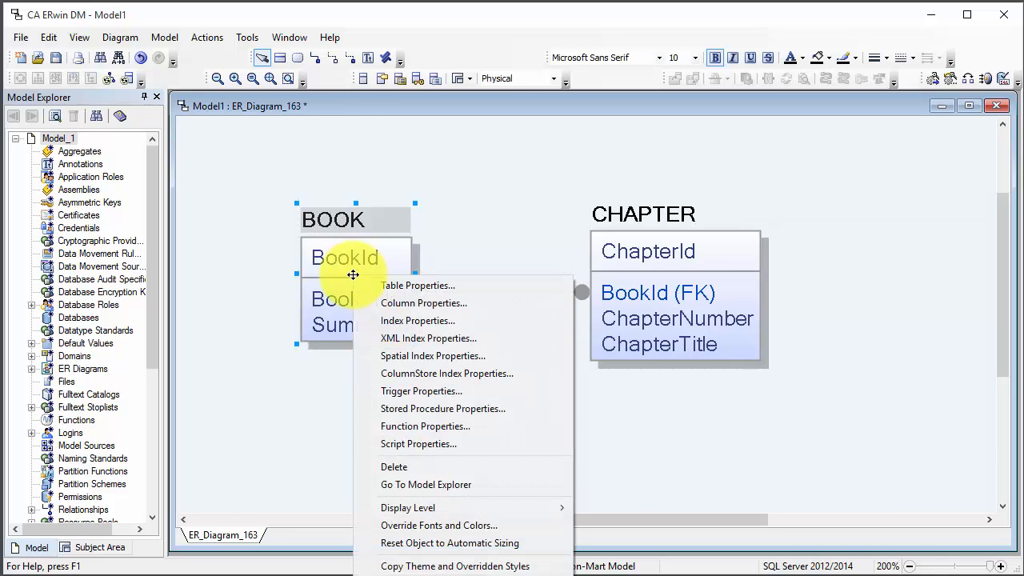
click(401, 307)
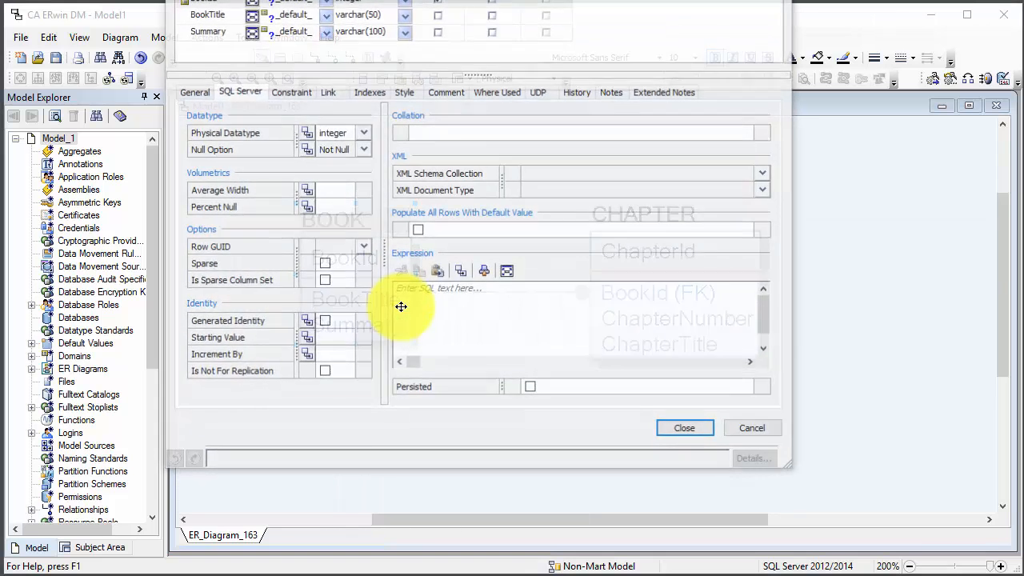
drag(525, 0, 583, 128)
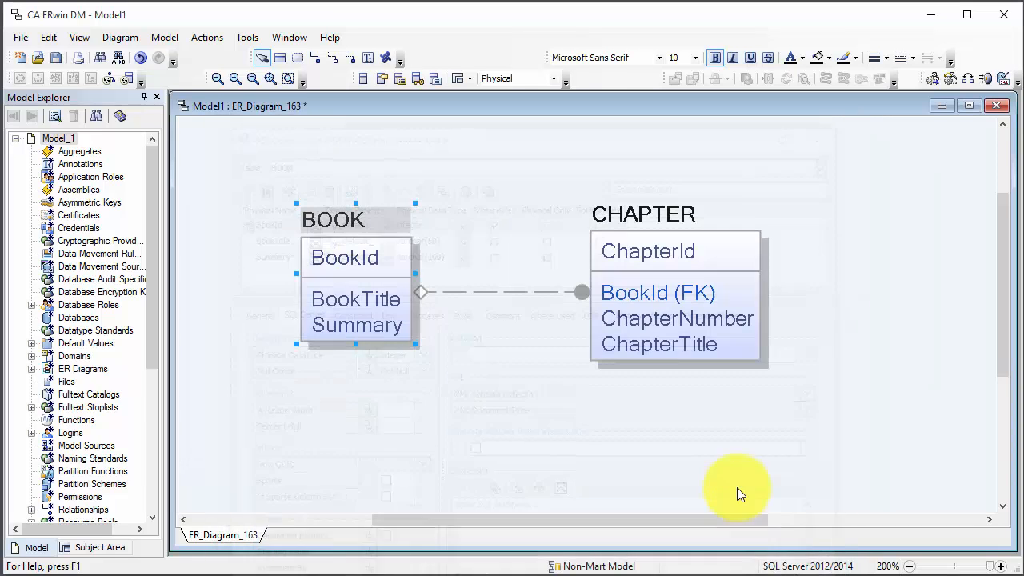
- Open the column properties of the CHAPTER table, review the physical data types of its columns, and close the editor
click(642, 262)
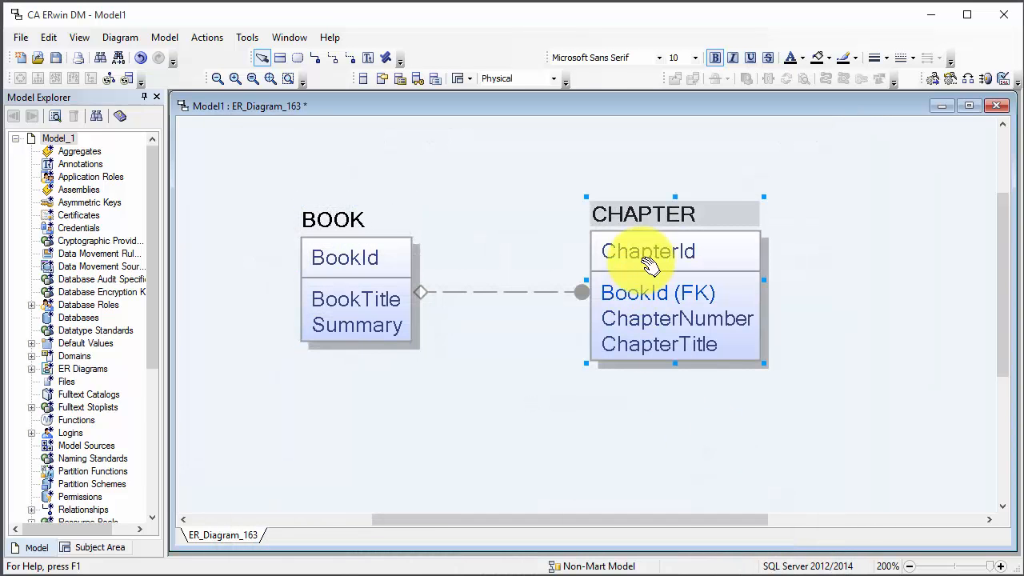
right_click(644, 264)
click(674, 288)
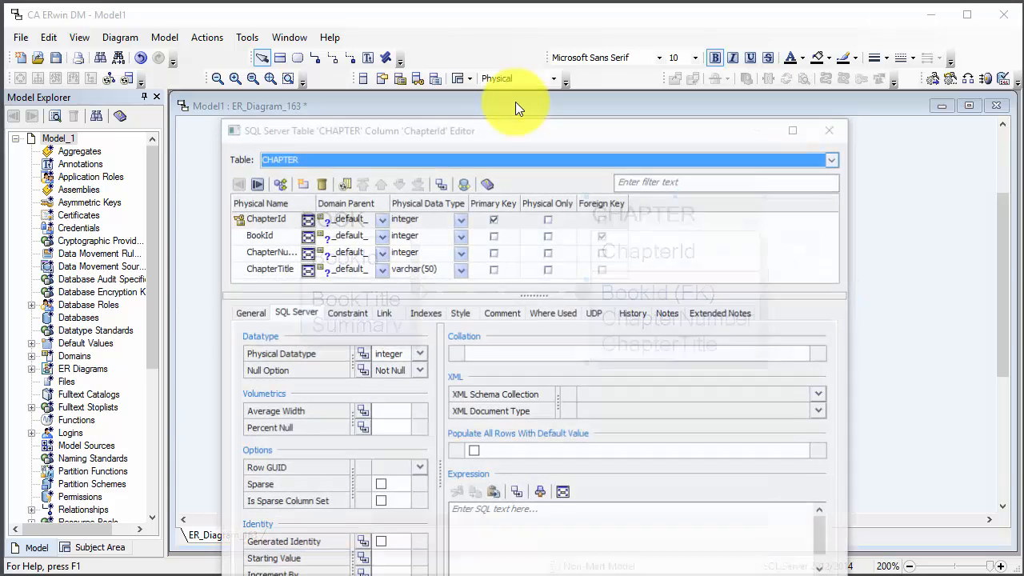
drag(510, 130, 480, 112)
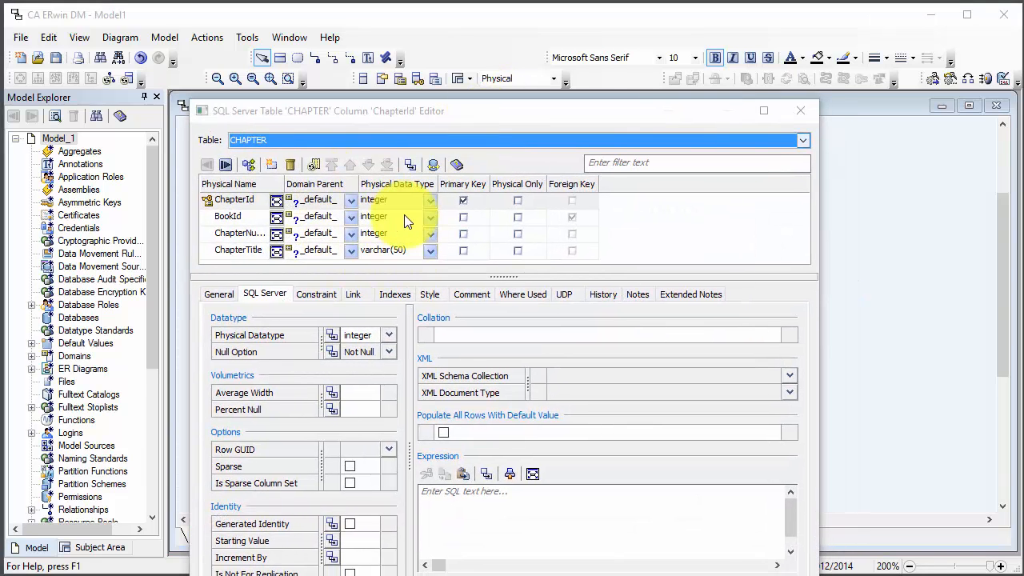
click(800, 110)
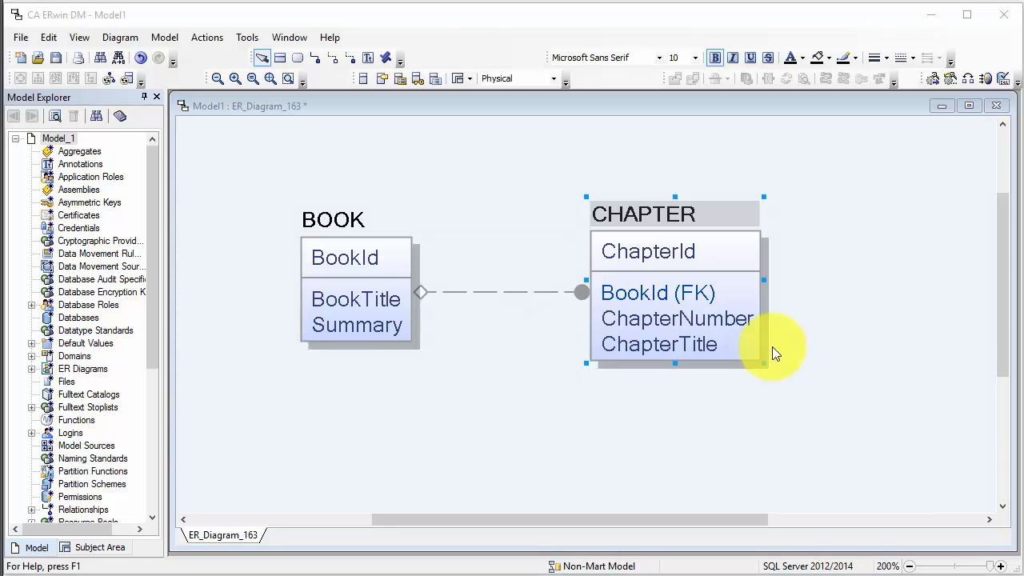
click(493, 395)
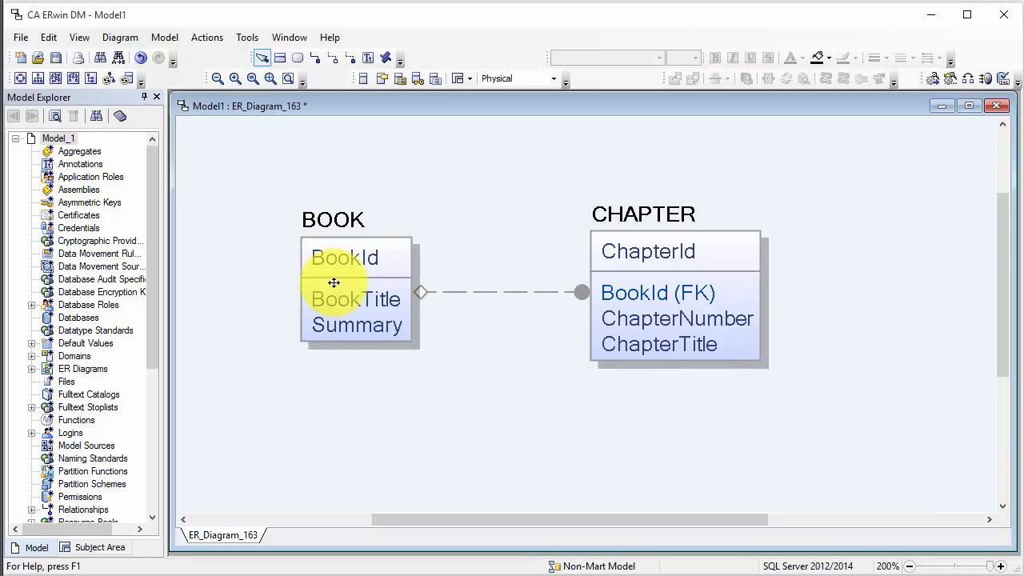
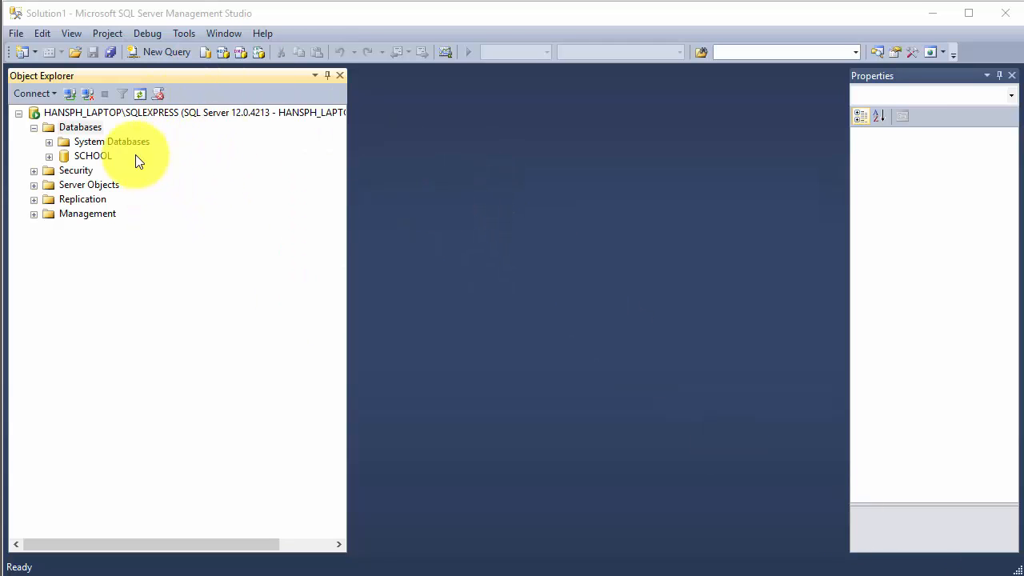
- In SQL Server Management Studio, create a new database named LIBRARY with the default owner
click(80, 127)
right_click(88, 126)
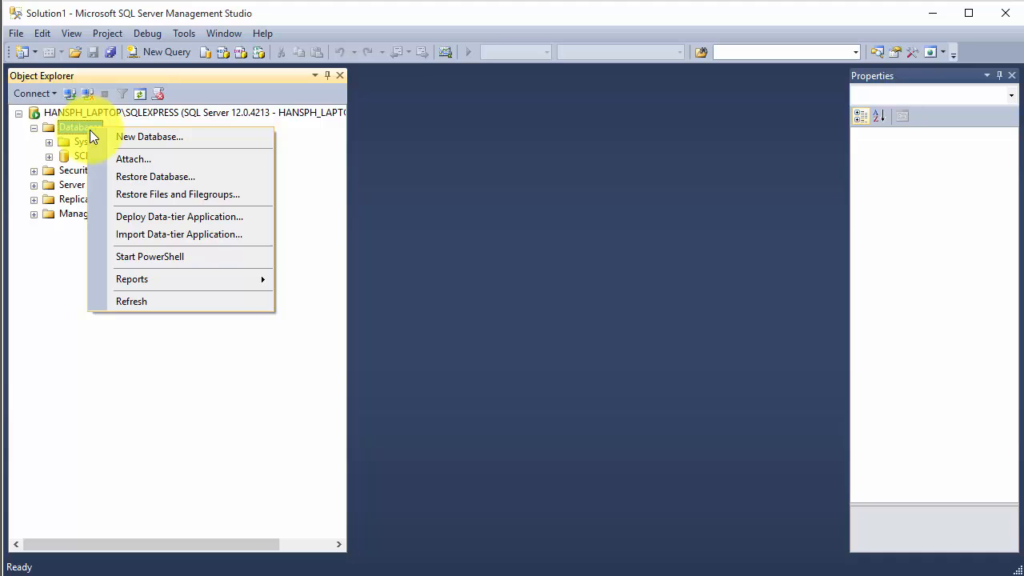
click(137, 139)
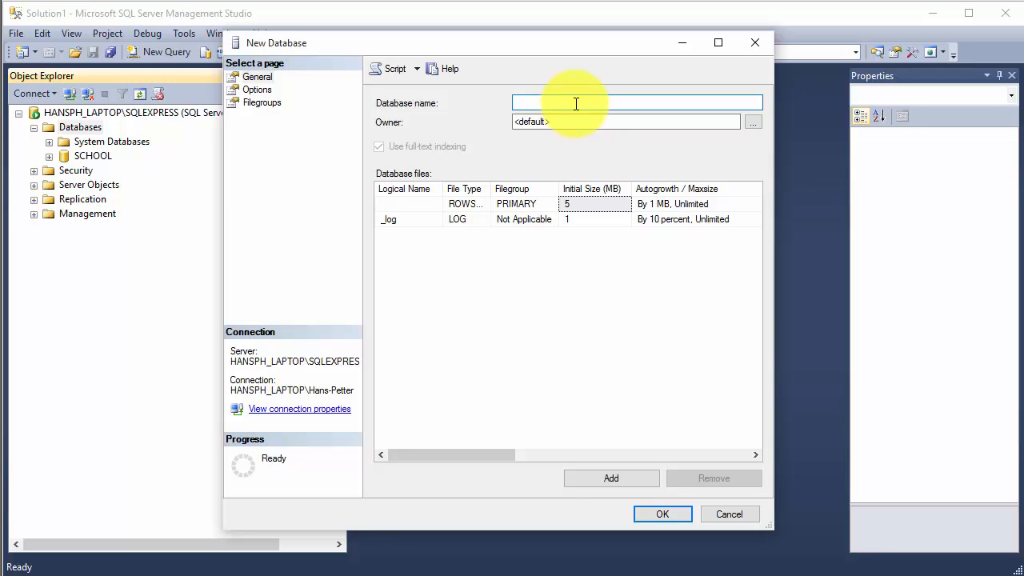
text(LIBRARY)
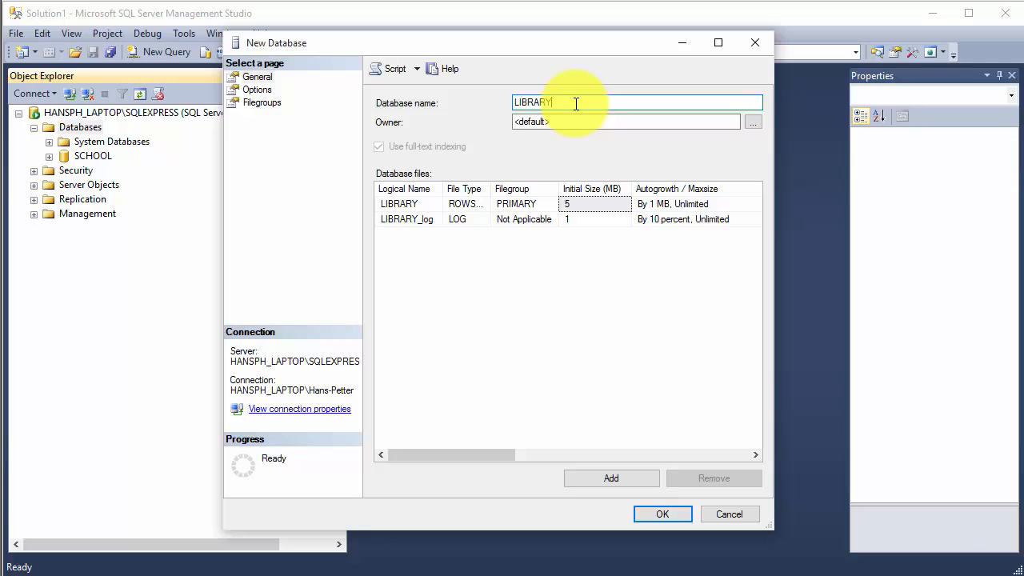
click(664, 516)
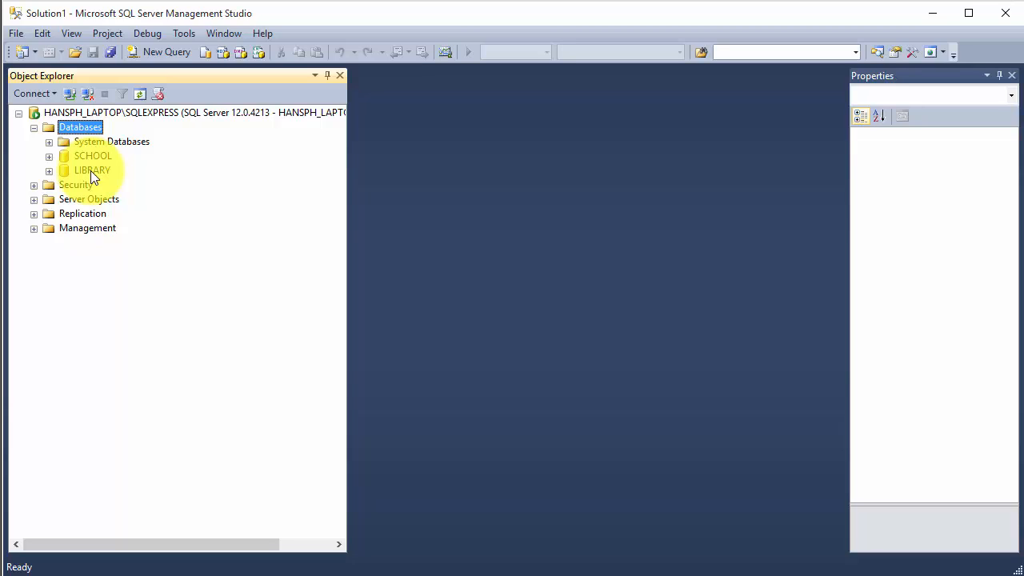
- Start a new query on the LIBRARY database, open Database Script.sql from the C:\Temp folder, and execute the script
click(90, 171)
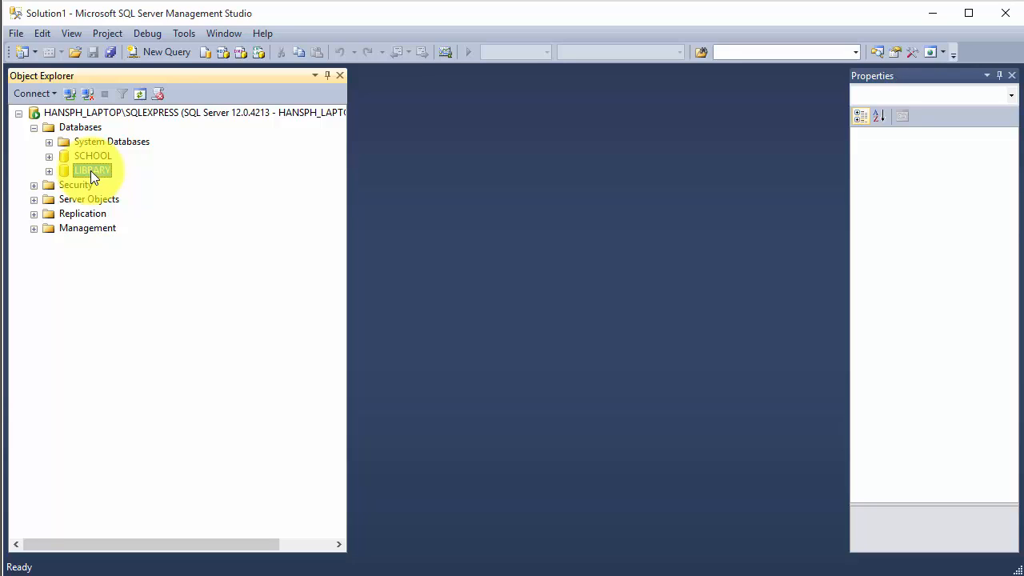
click(158, 54)
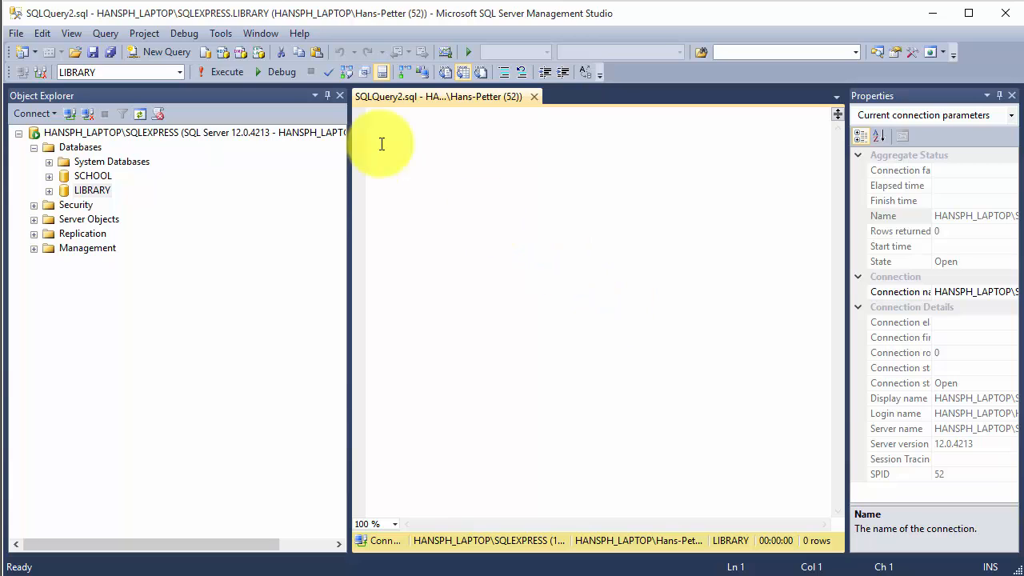
click(75, 54)
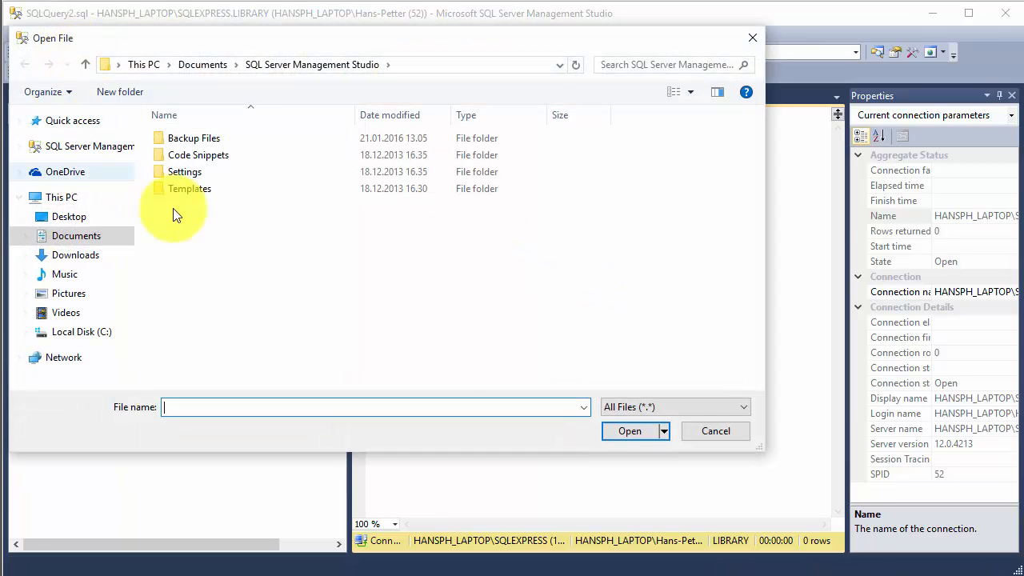
click(104, 335)
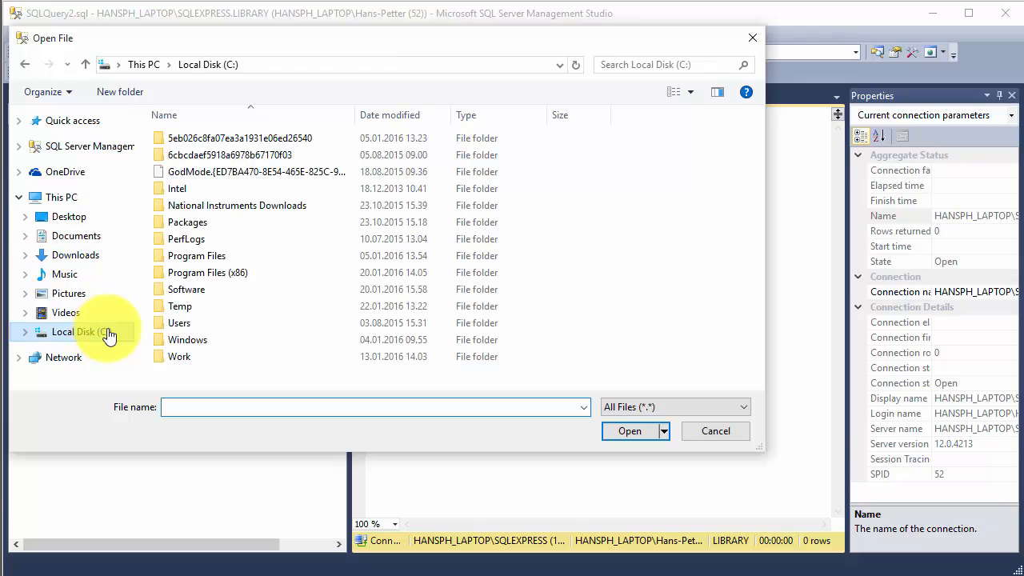
double_click(188, 306)
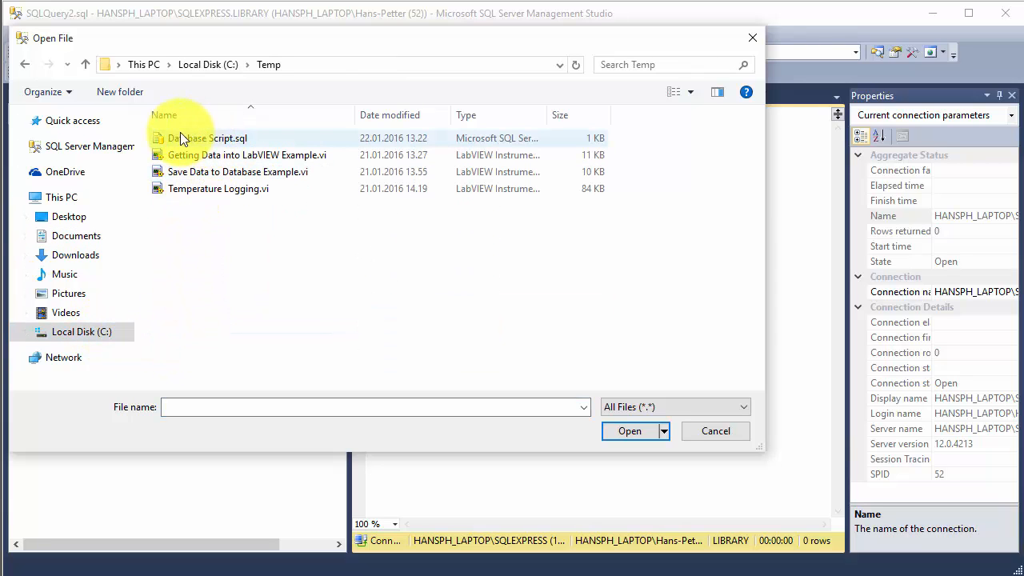
double_click(213, 138)
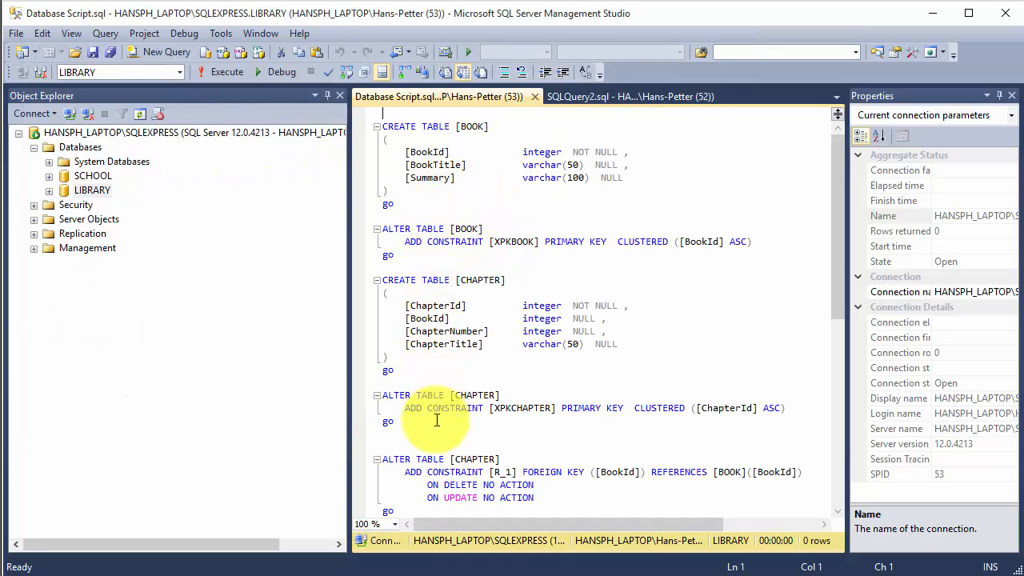
click(217, 73)
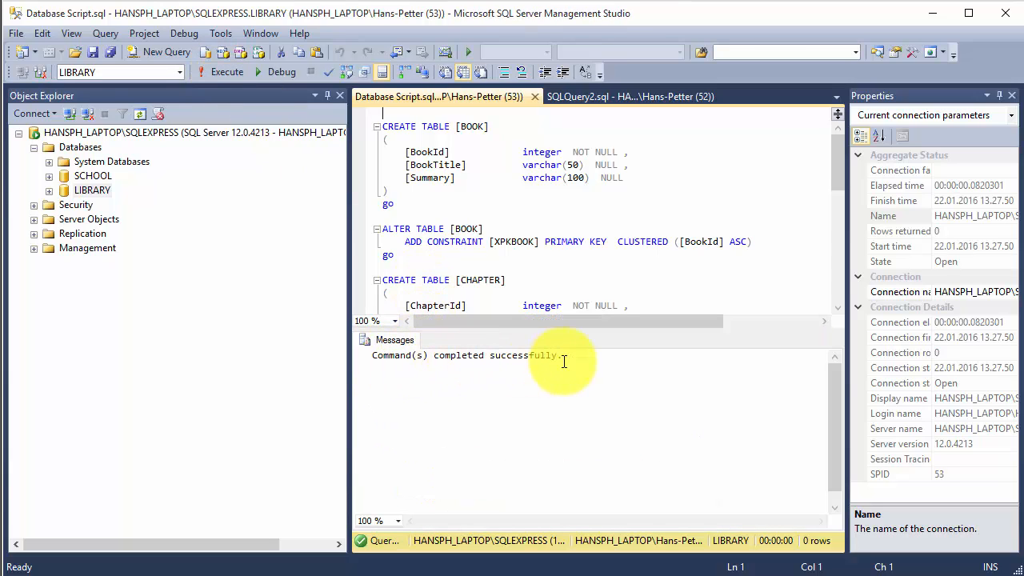
- Expand the tables of the LIBRARY database and check the BOOK and CHAPTER tables
click(49, 190)
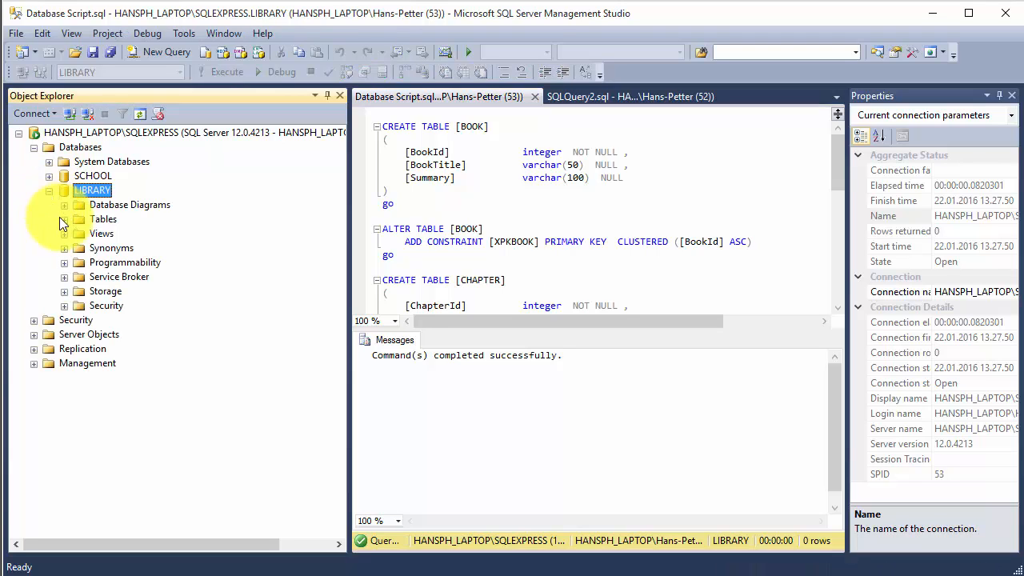
click(64, 219)
click(142, 261)
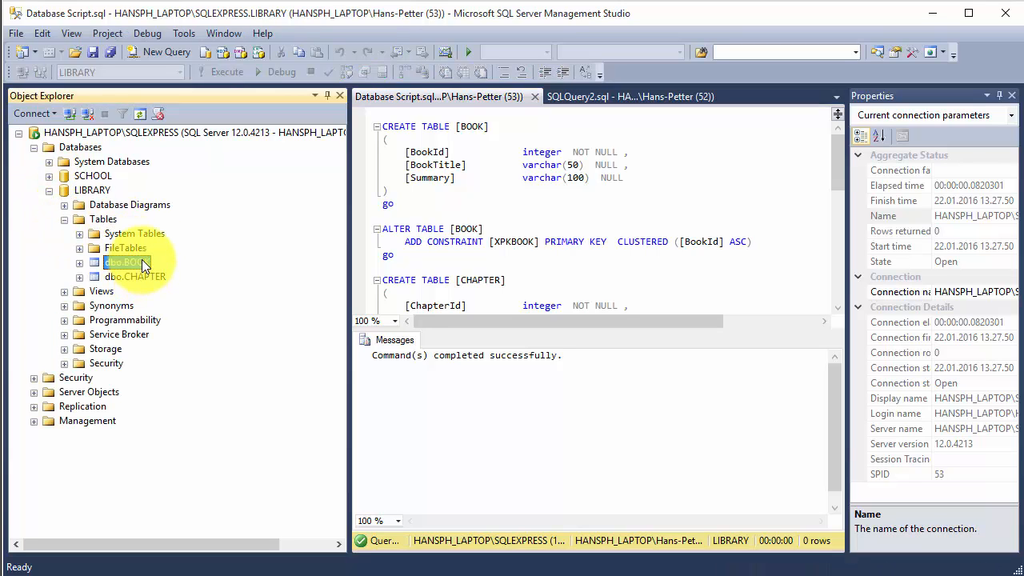
click(147, 273)
click(140, 260)
click(143, 274)
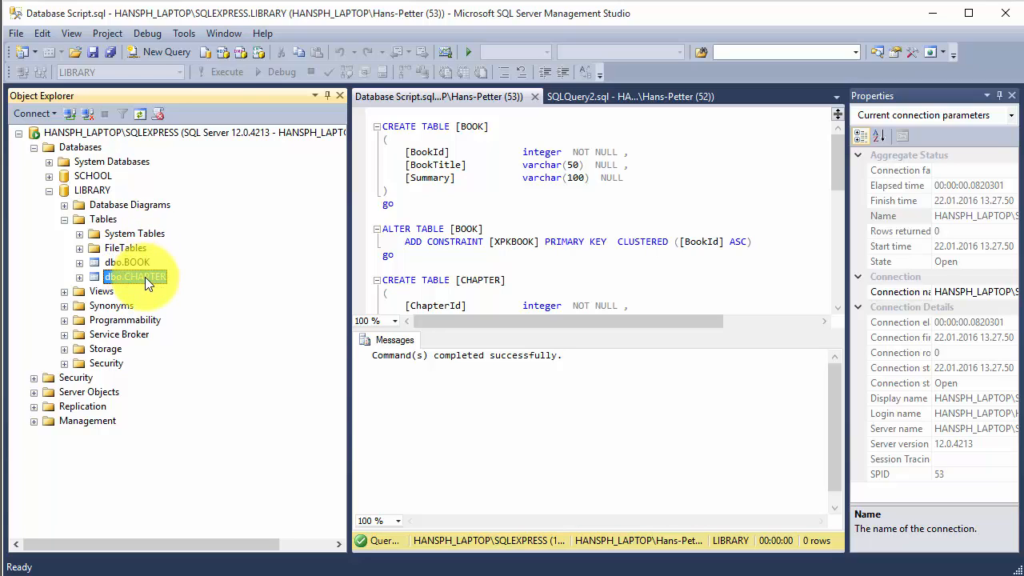
- Create the diagramming support objects for LIBRARY and add a new database diagram containing the BOOK and CHAPTER tables
click(63, 205)
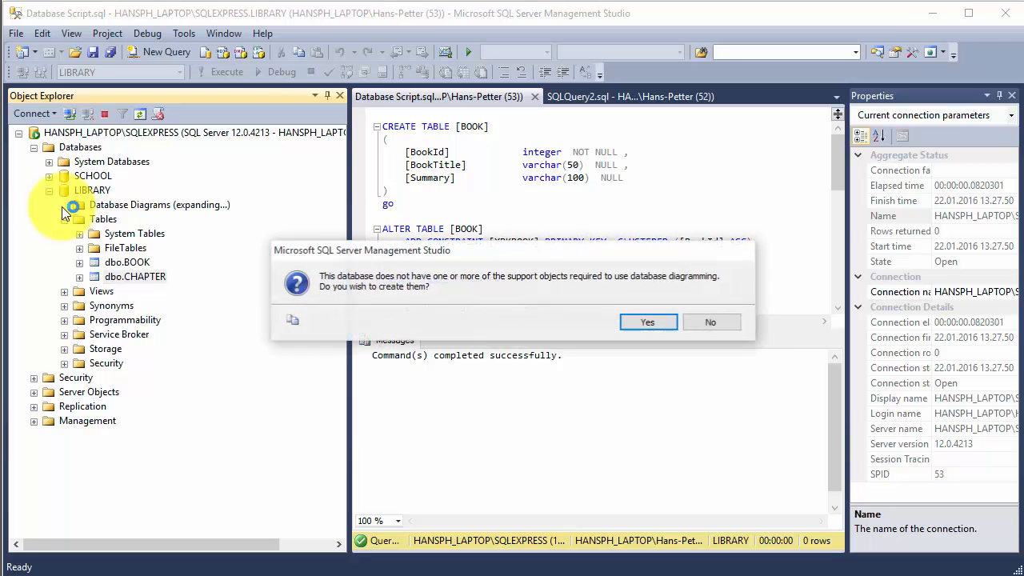
click(634, 323)
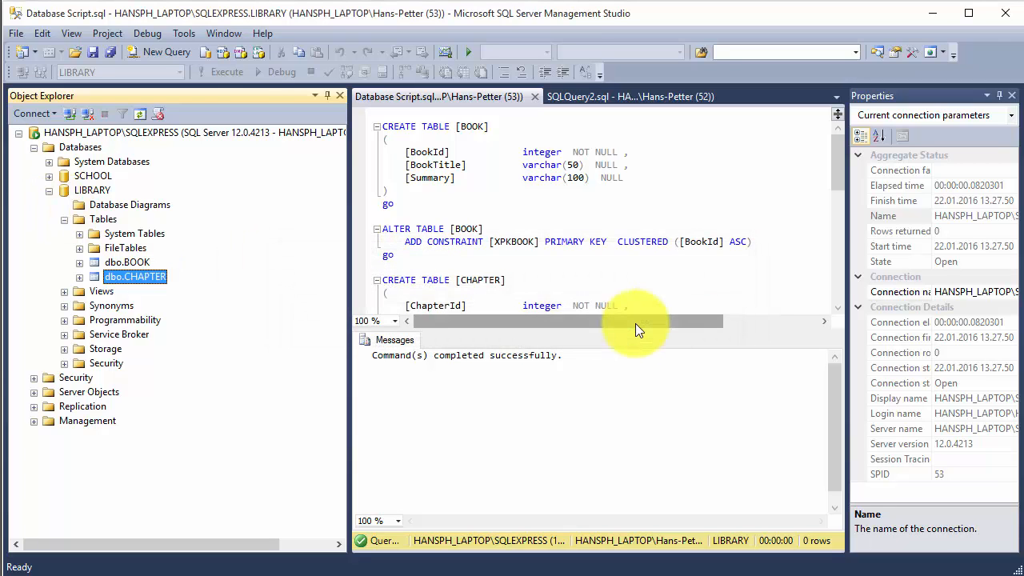
right_click(147, 203)
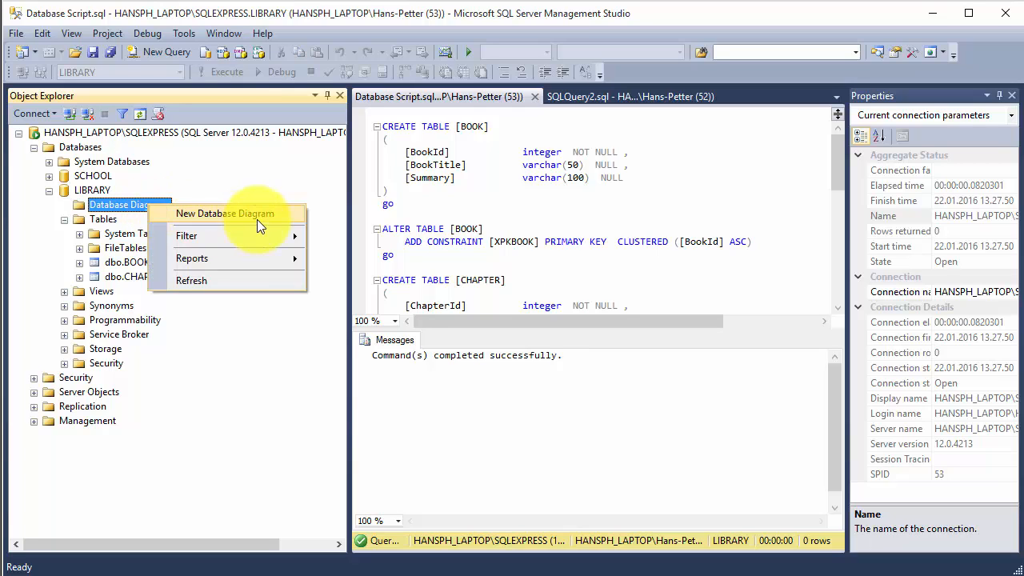
click(260, 216)
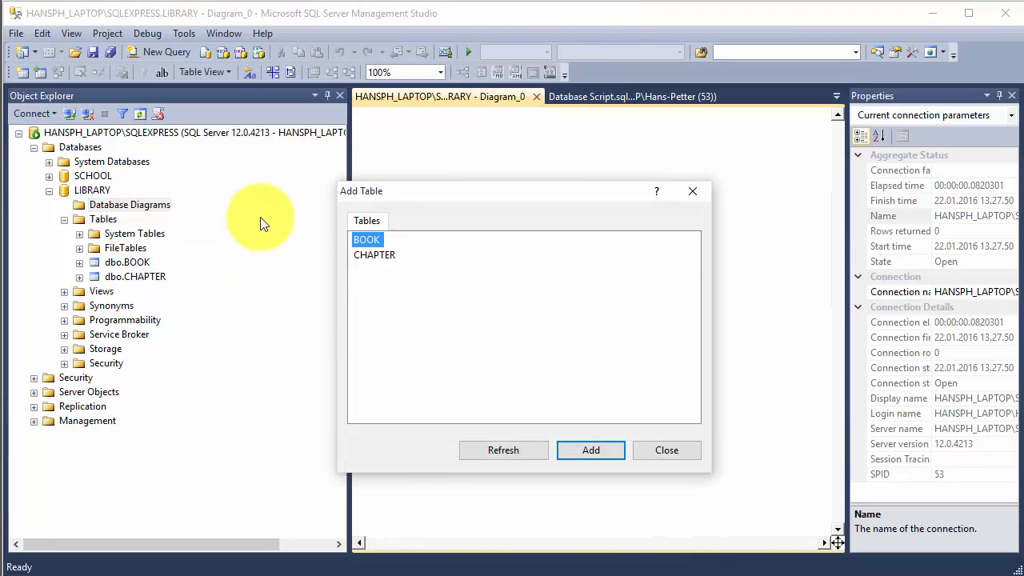
shift+click(382, 255)
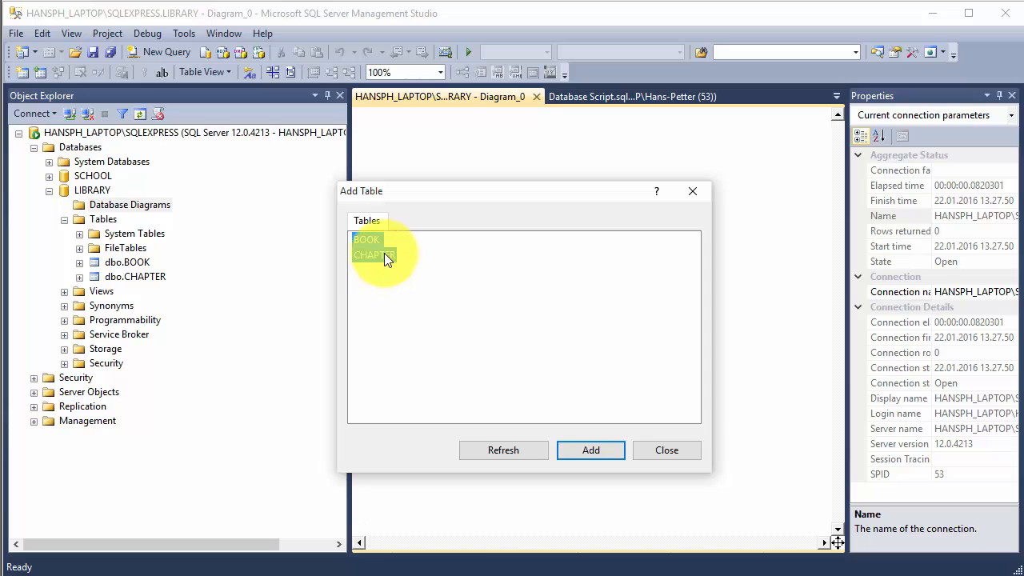
click(608, 449)
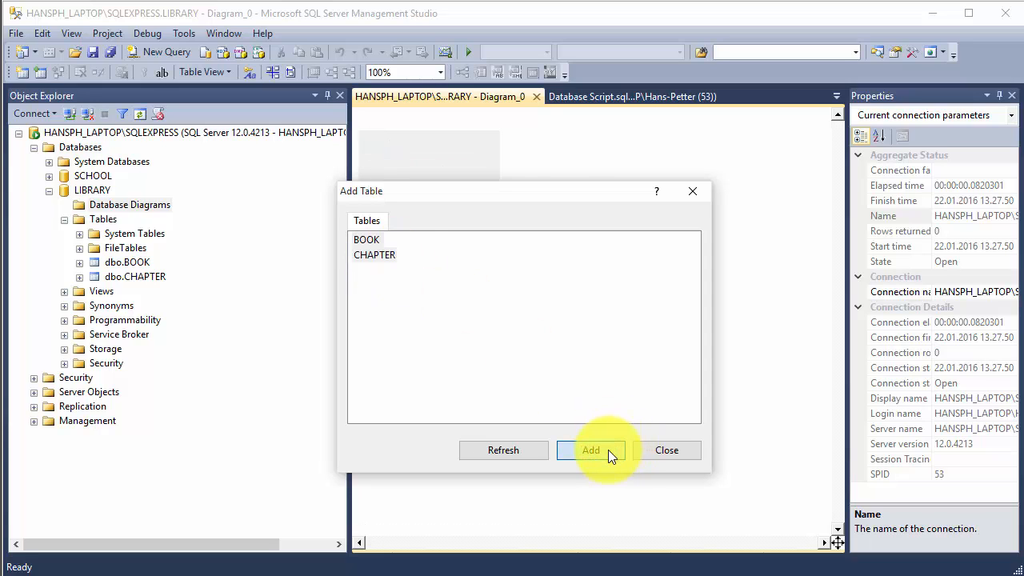
click(681, 450)
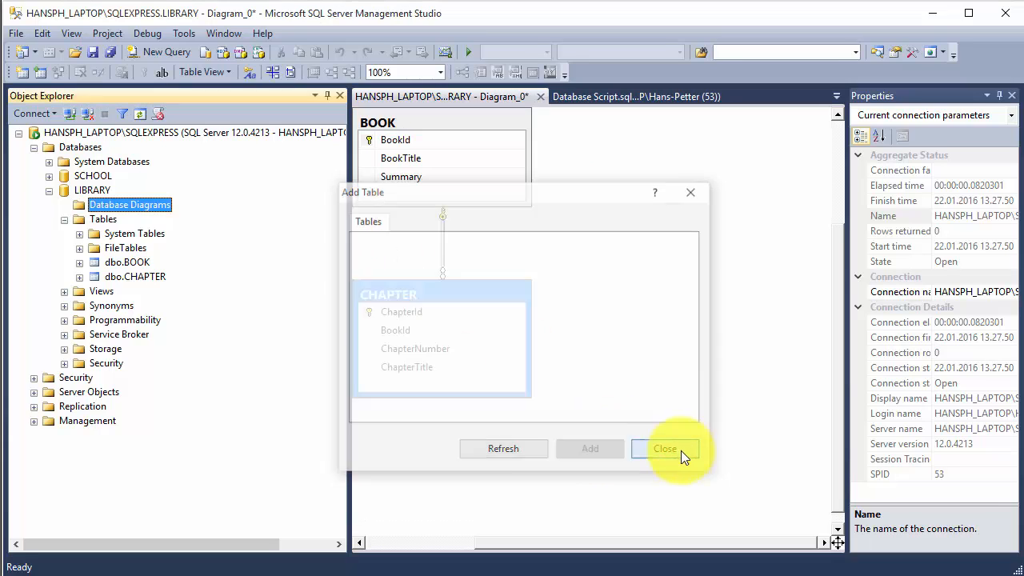
- Rearrange the tables in the diagram, switch BOOK to the Standard table view, and place it above CHAPTER
drag(470, 294, 710, 272)
drag(462, 147, 478, 267)
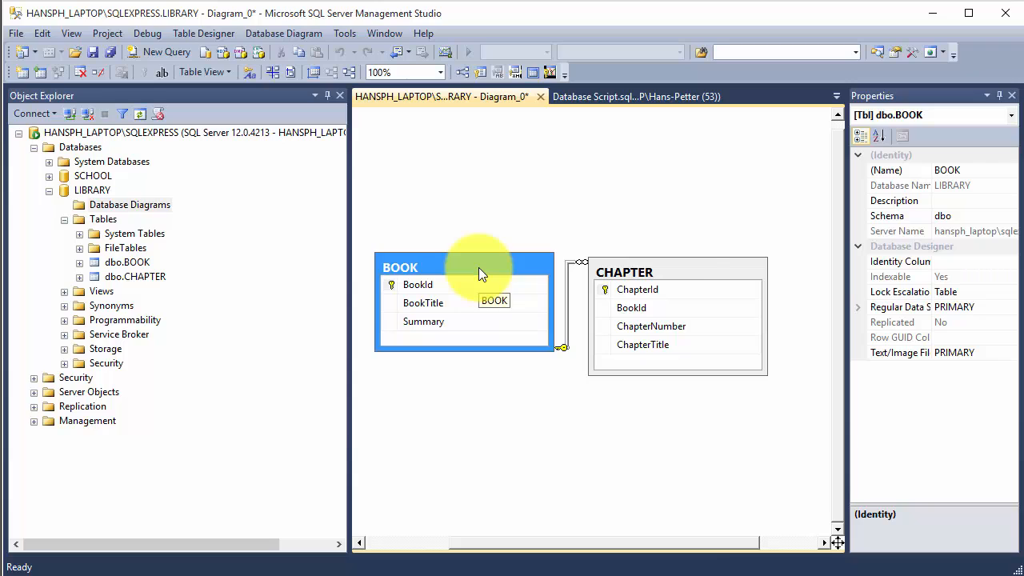
right_click(481, 274)
mouse_move(532, 282)
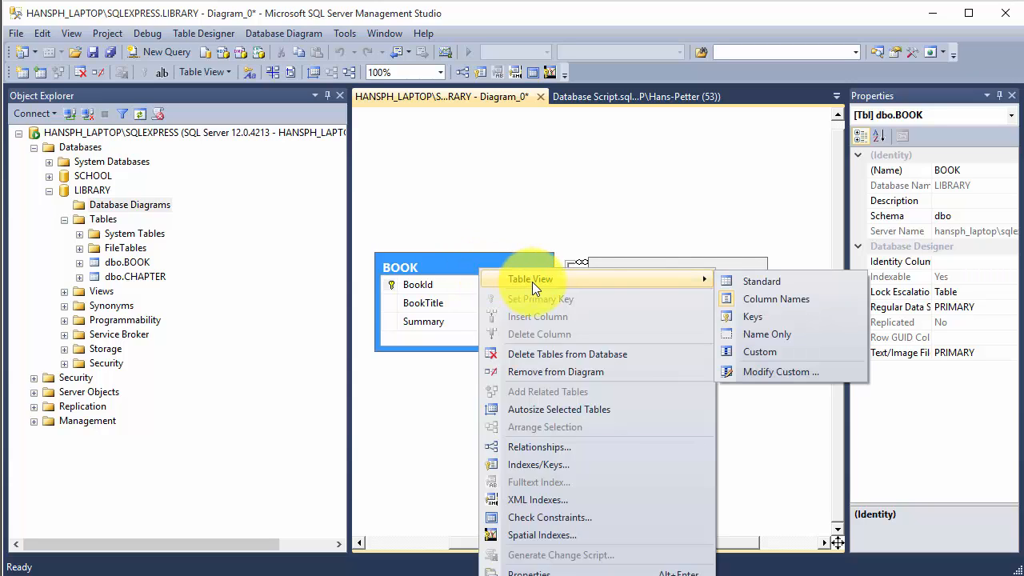
click(787, 282)
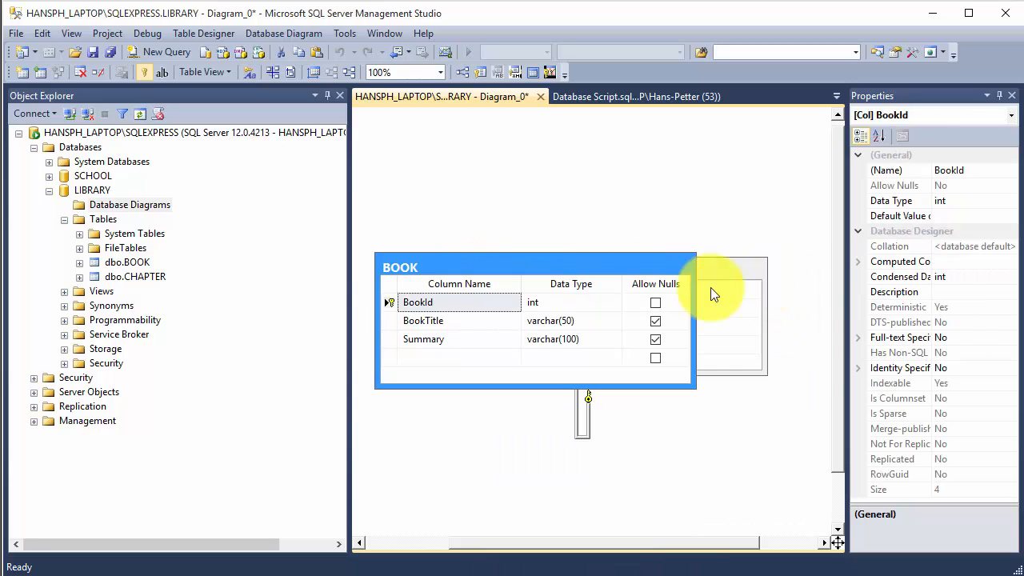
drag(521, 259, 553, 181)
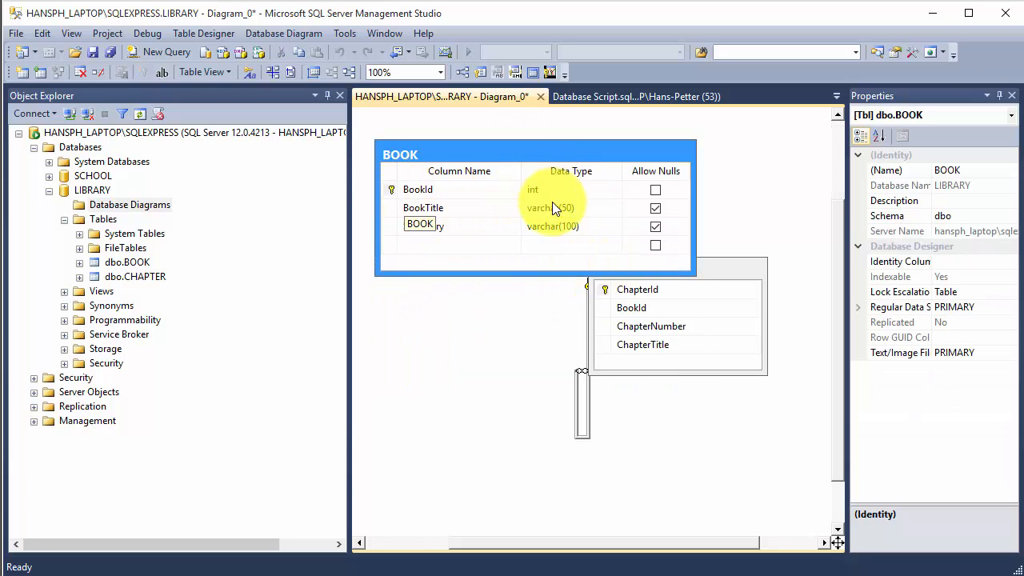
- Move the CHAPTER table directly below BOOK and switch it to the Standard table view
click(726, 272)
drag(726, 271, 576, 328)
right_click(571, 329)
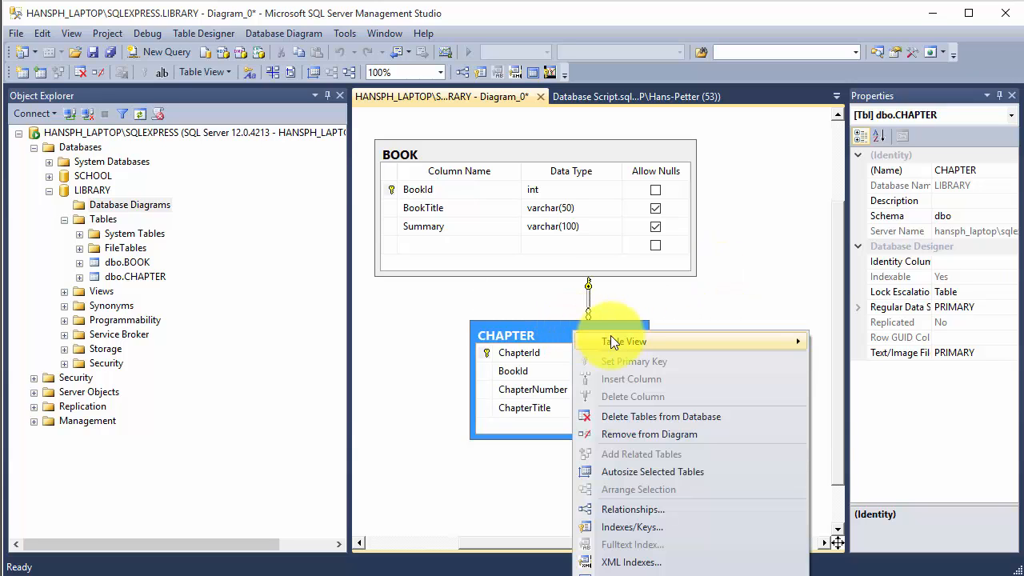
mouse_move(617, 340)
click(840, 343)
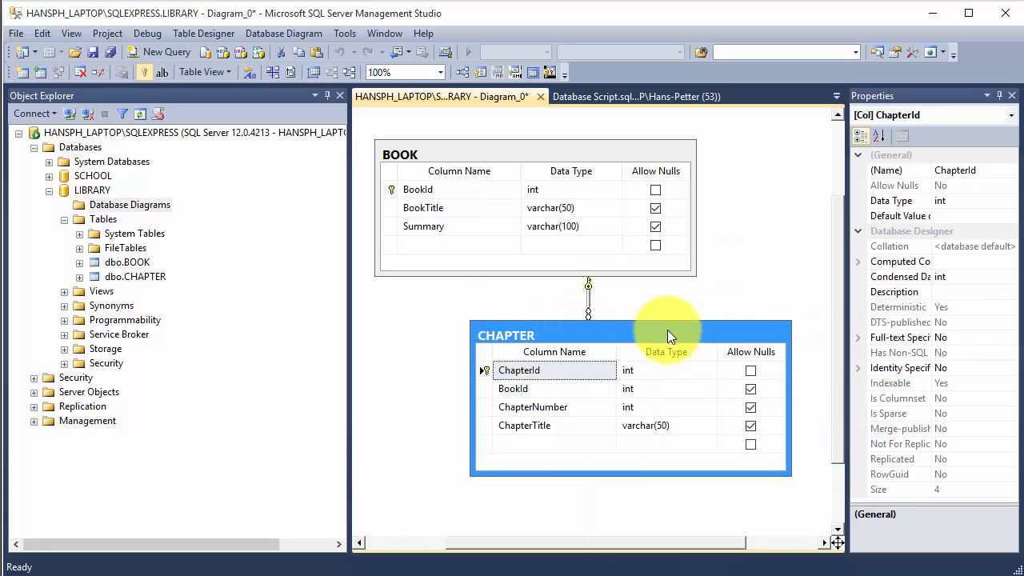
drag(607, 328, 594, 324)
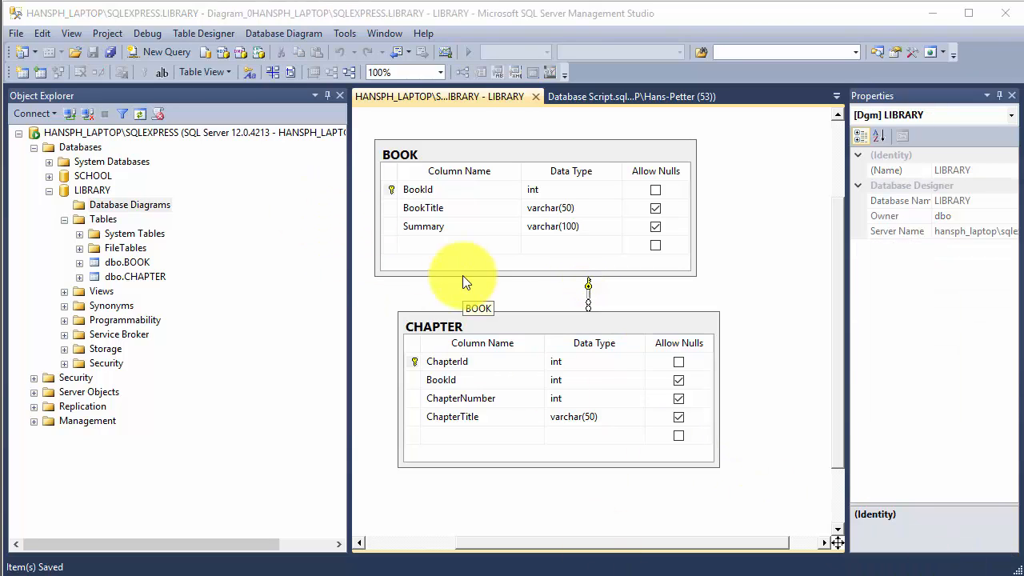
- Open the top 200 rows of the BOOK table for editing and add a row titled "C# Programming" with summary "ggfdgfdg"
click(140, 266)
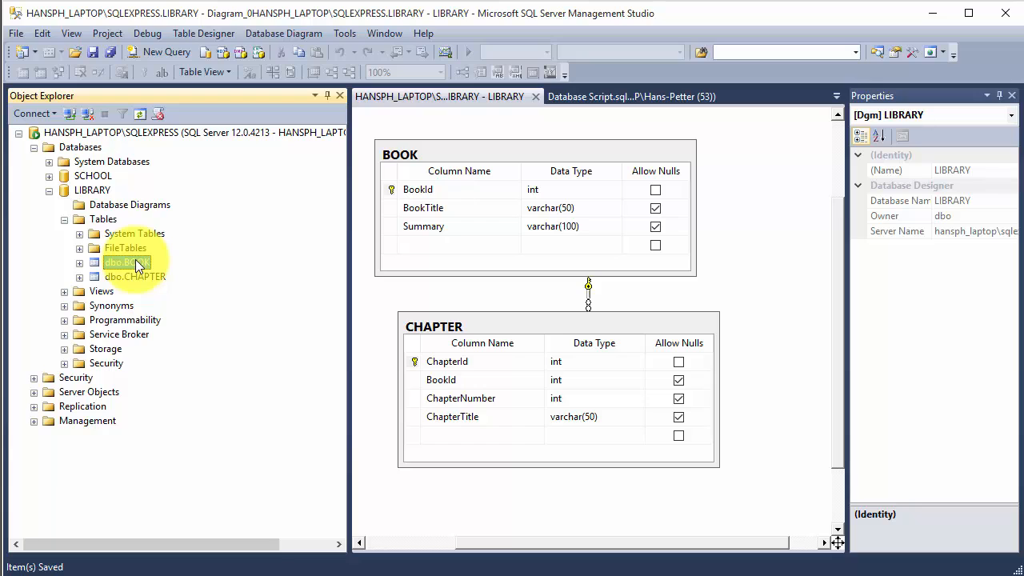
right_click(136, 261)
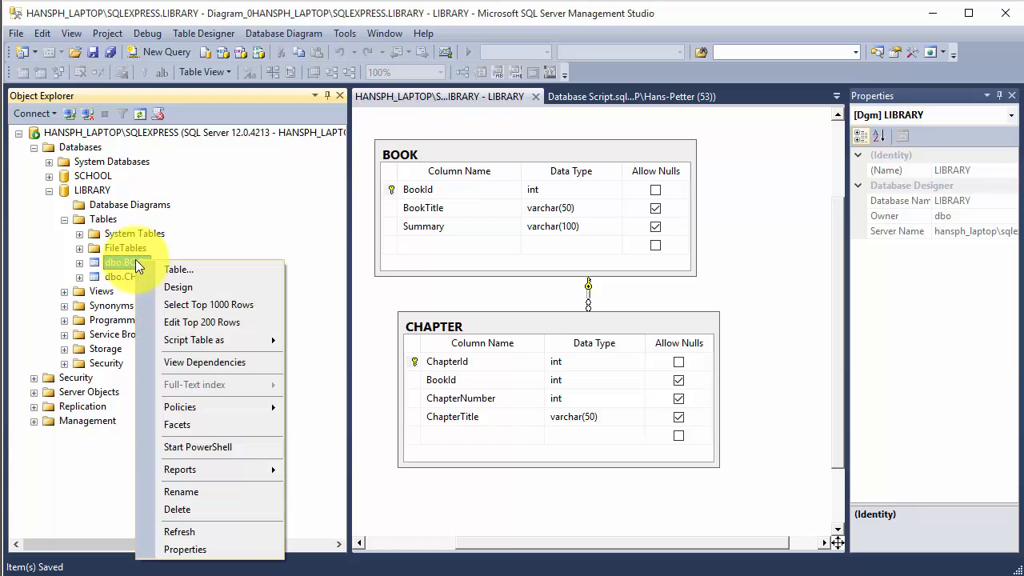
click(175, 324)
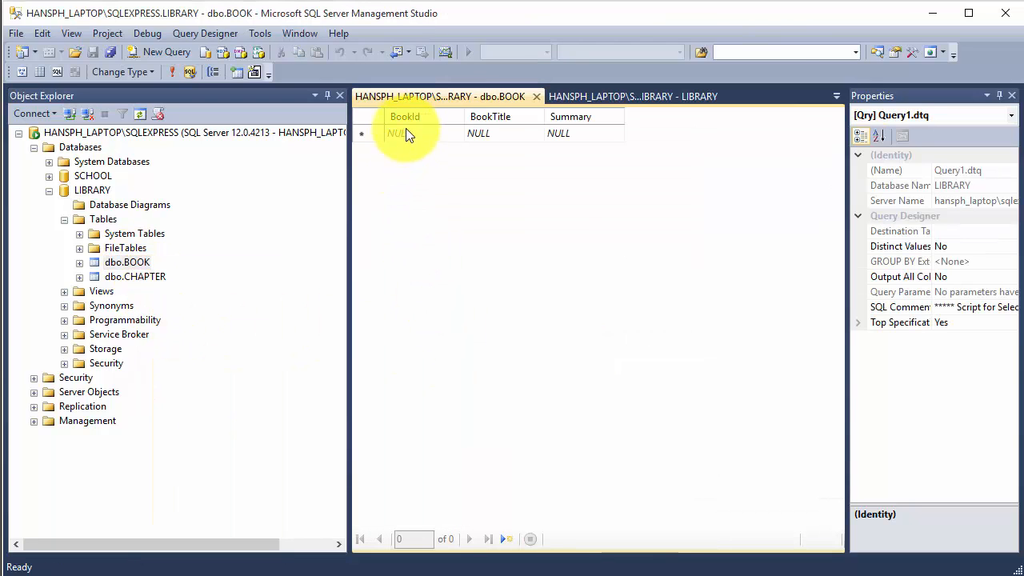
click(507, 137)
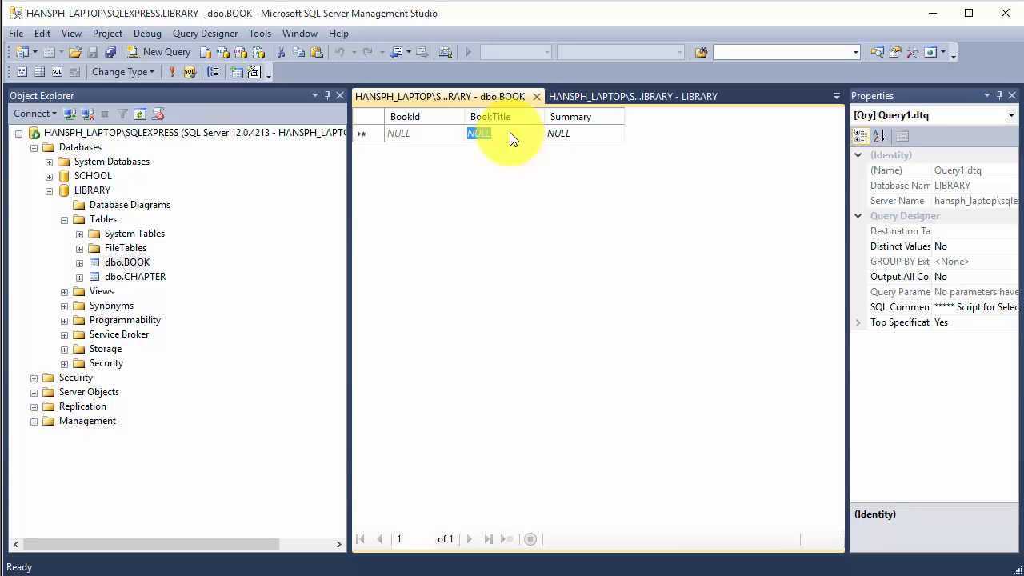
text(C)
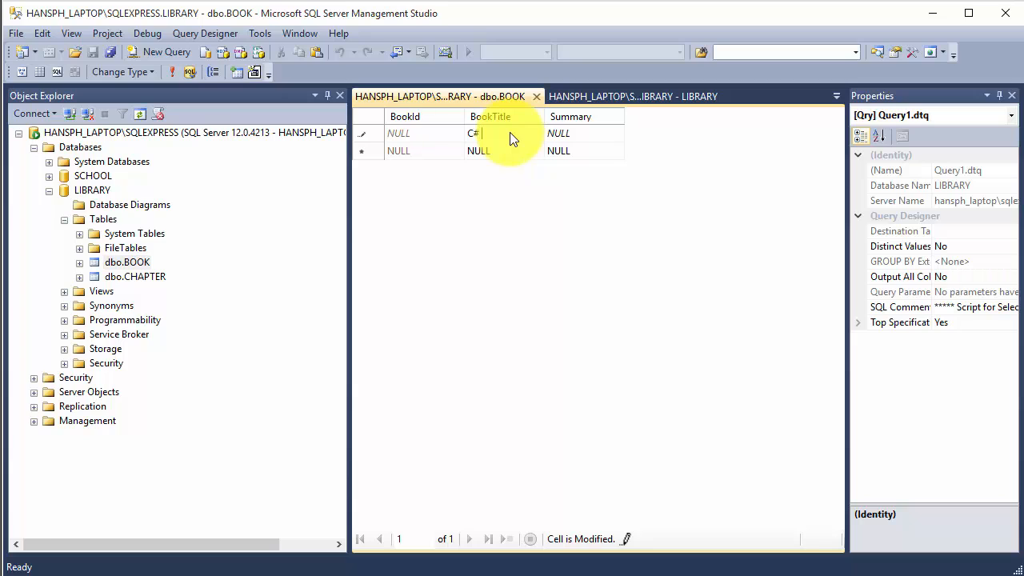
text(# Programming)
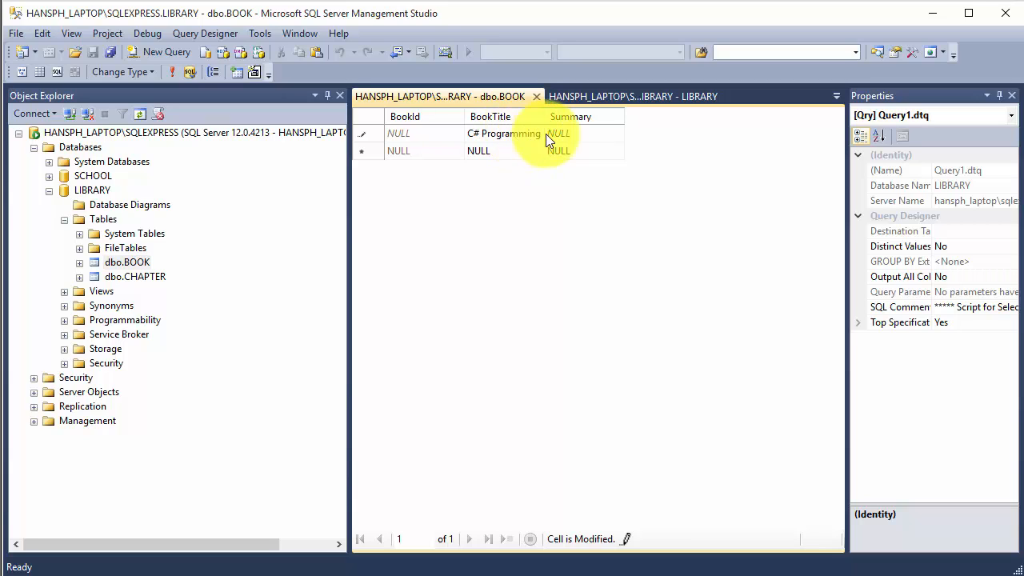
click(608, 131)
text(ggfdgfdg)
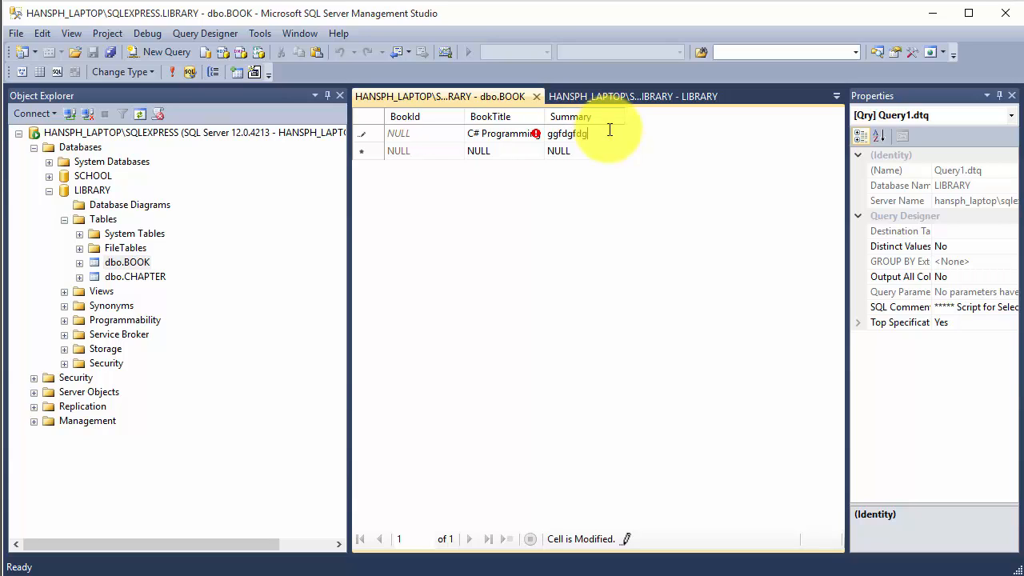
key(Return)
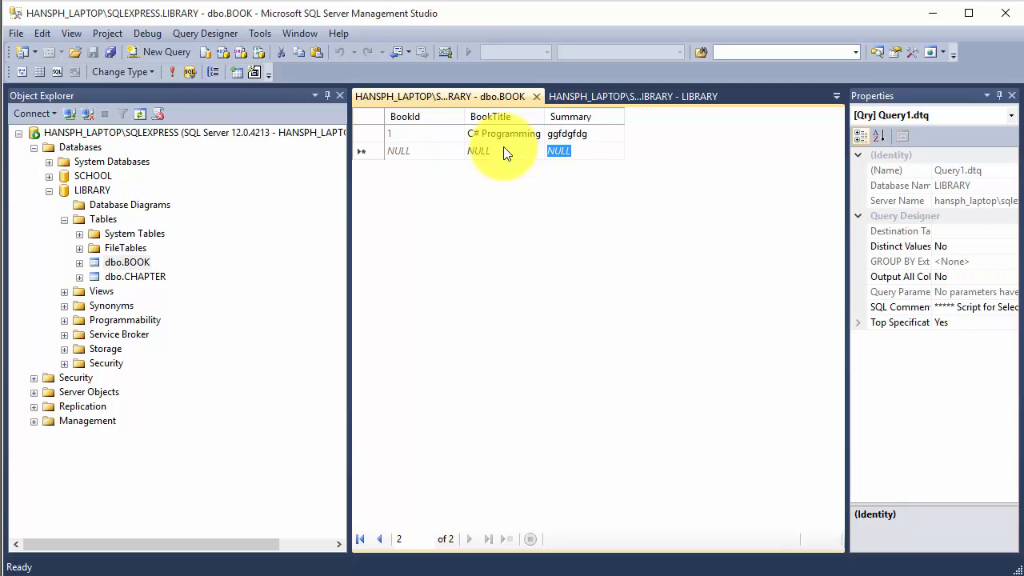
- Add a second row to the BOOK table with the title "Visual Basic" and no summary
click(516, 154)
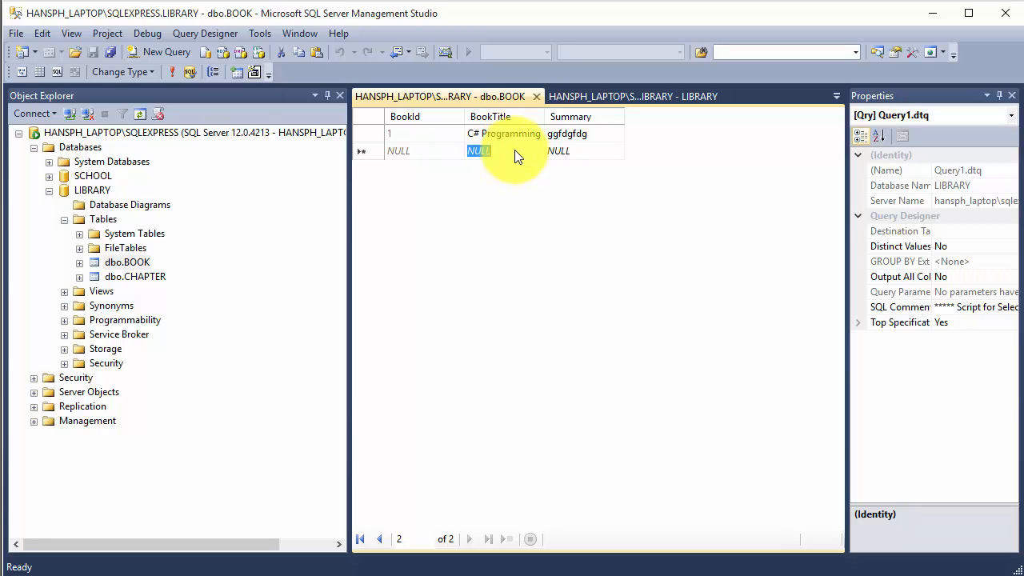
text(V)
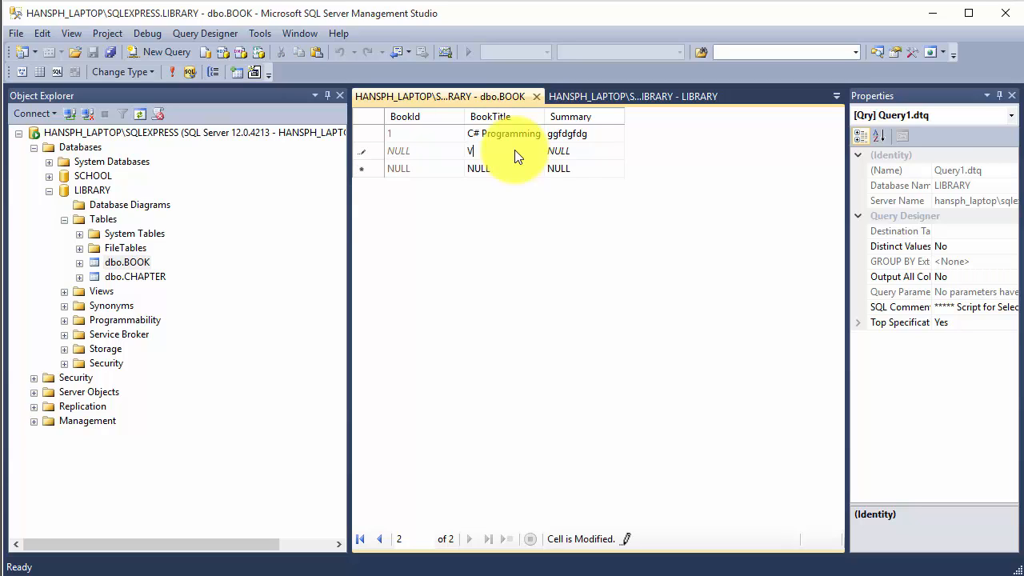
text(isual Basic)
key(Return)
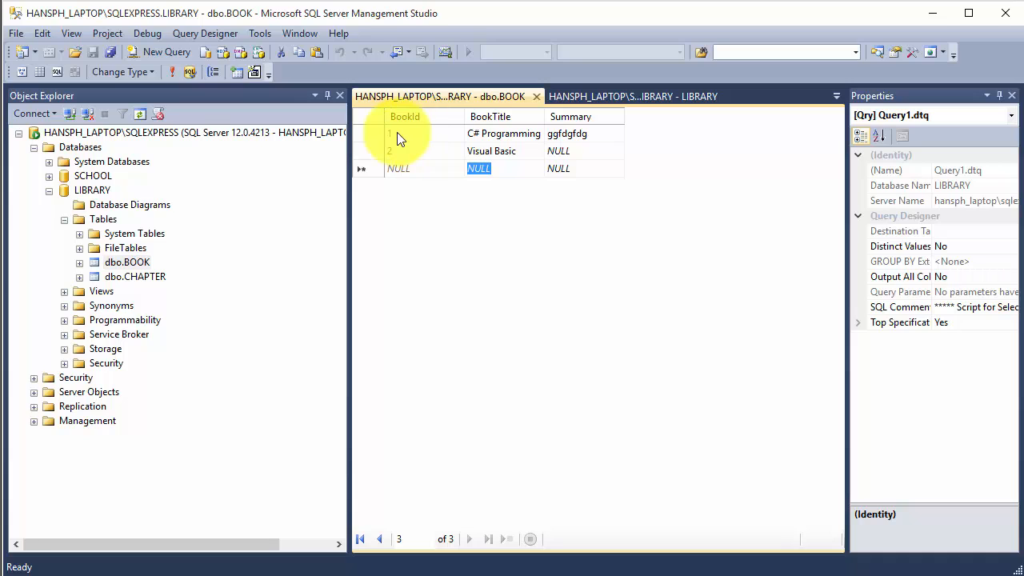
- Open the top 200 rows of the dbo.CHAPTER table in the LIBRARY database for editing
click(147, 276)
right_click(147, 275)
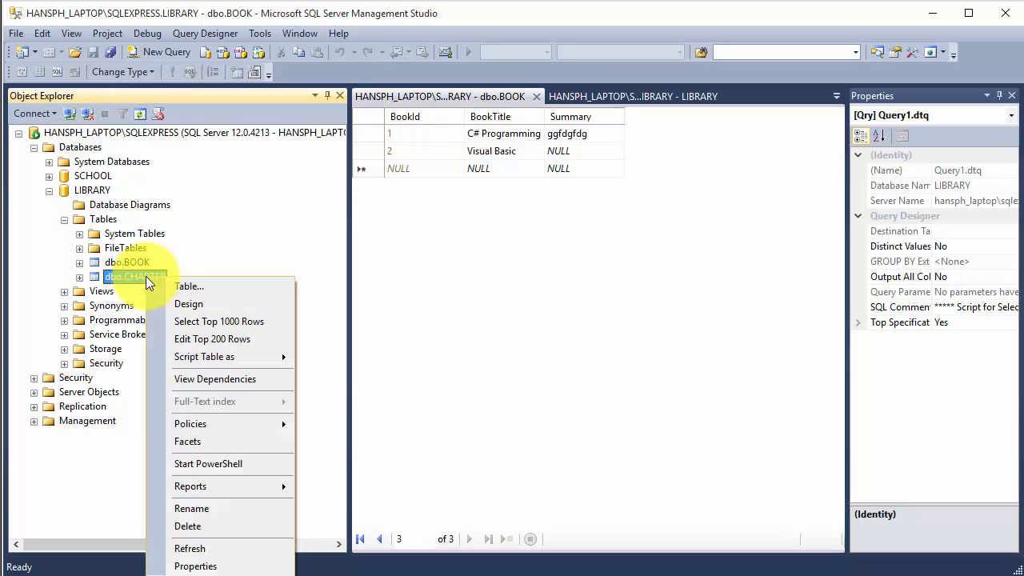
click(212, 339)
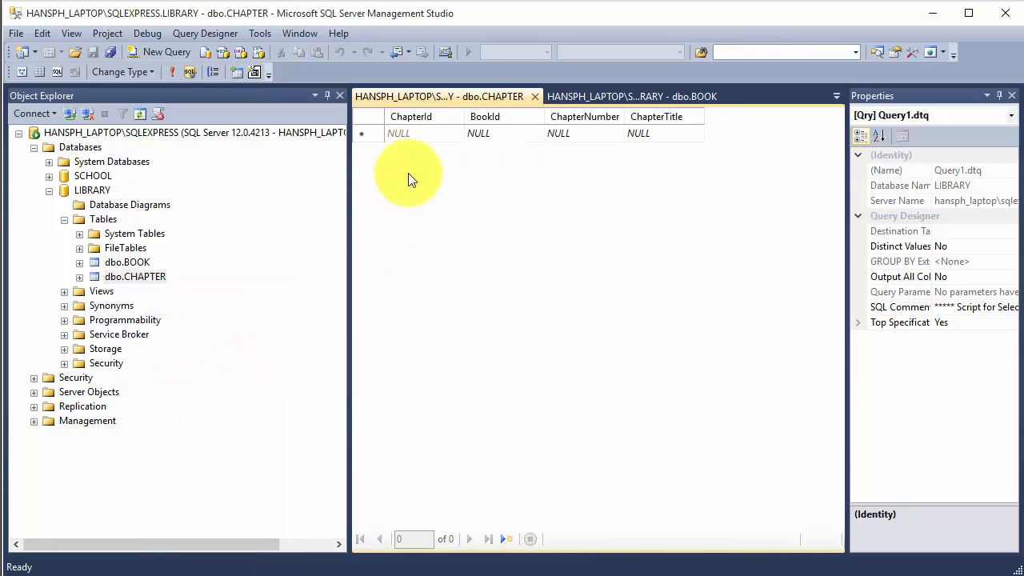
- Add a row to the CHAPTER table with BookId 1, ChapterNumber 1 and ChapterTitle "Introduction"
click(398, 133)
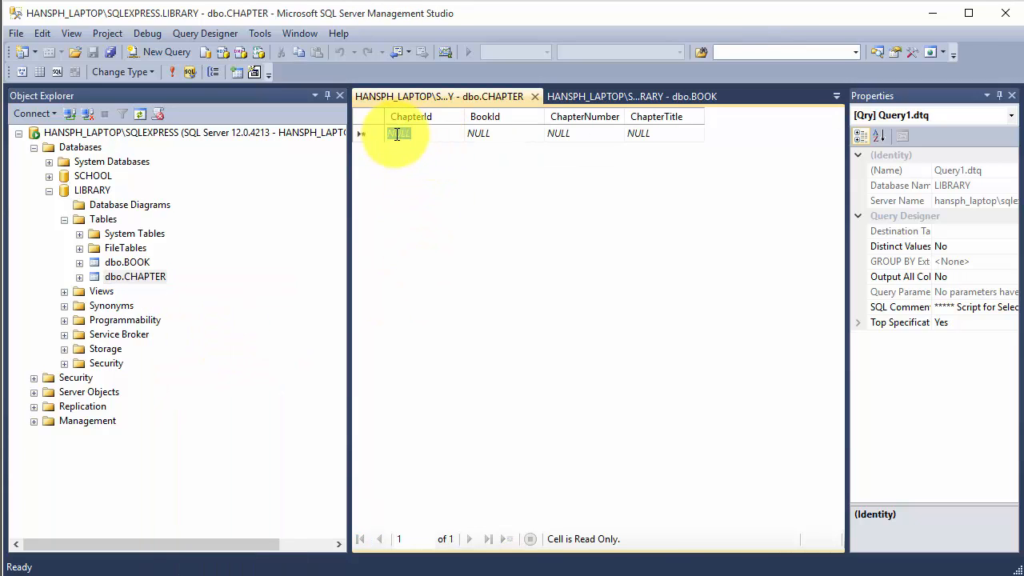
click(502, 133)
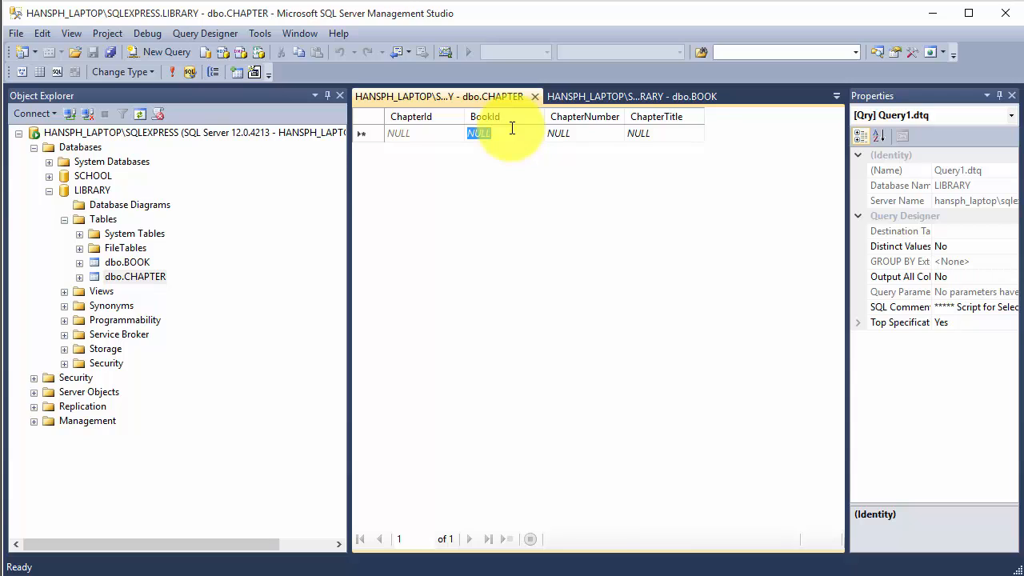
text(1)
click(599, 133)
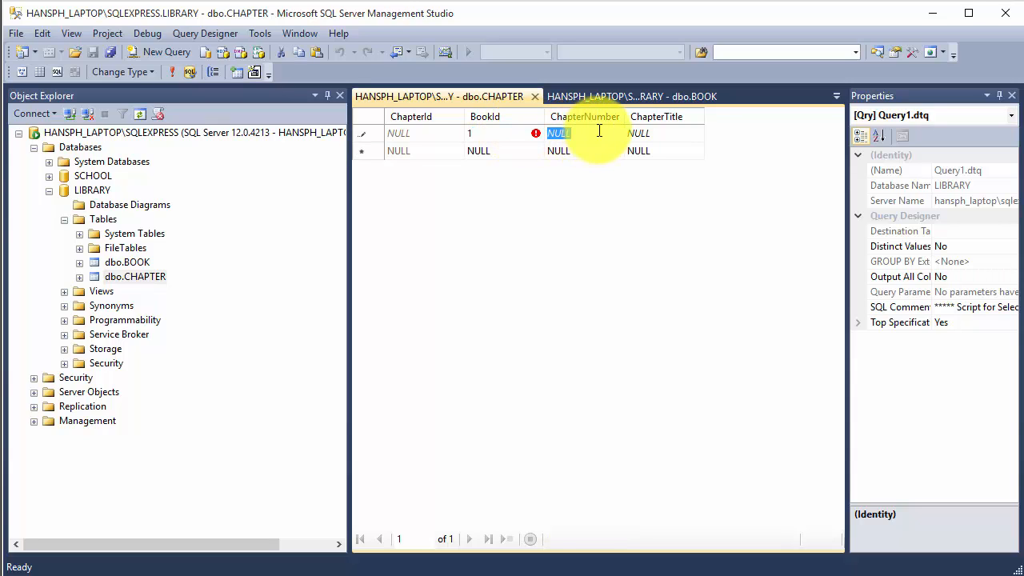
text(1)
click(676, 134)
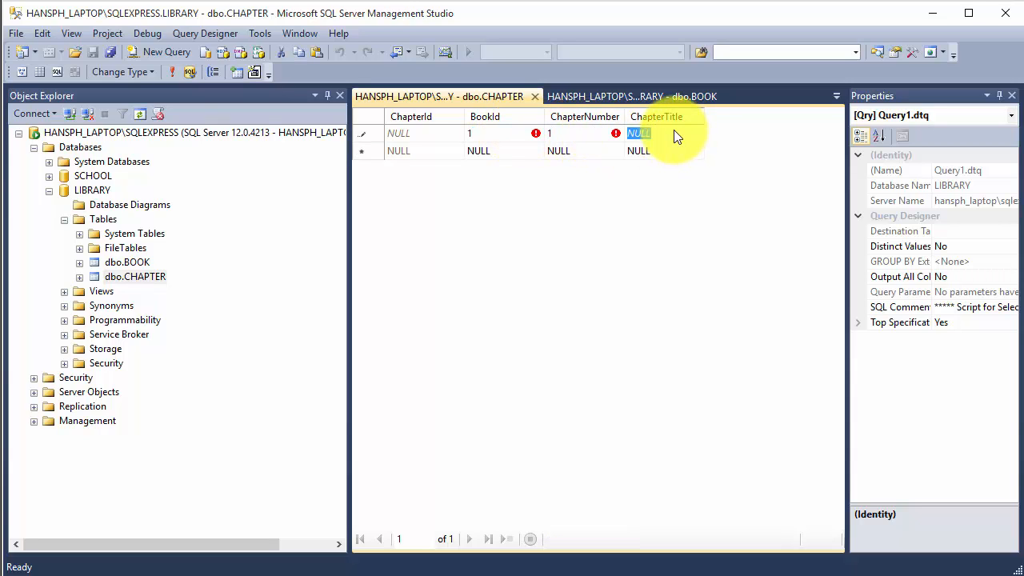
text(Introduction)
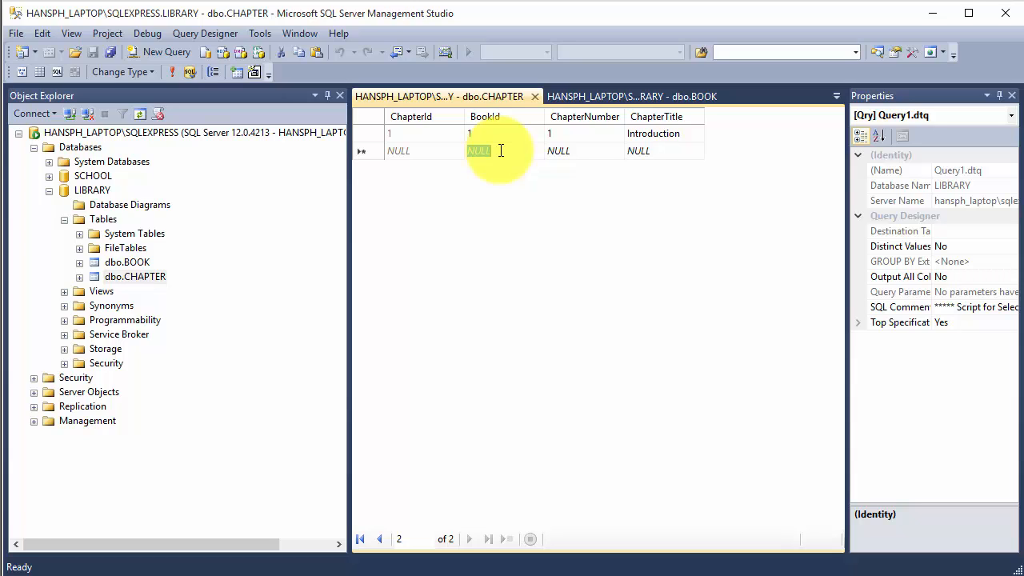
- Add a second row to the CHAPTER table with BookId 1, ChapterNumber 2 and ChapterTitle "Start Programming"
text(1)
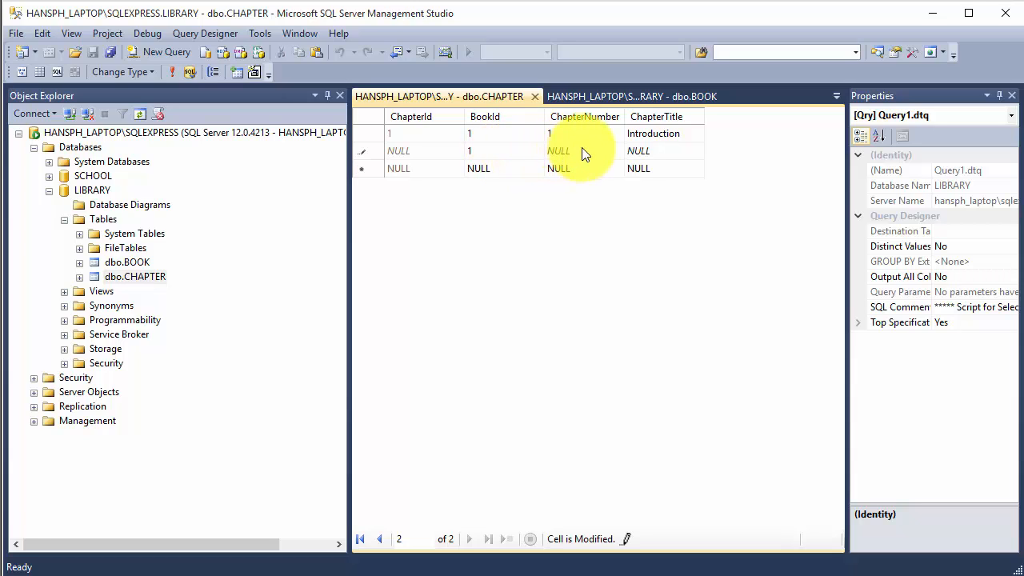
click(581, 152)
text(2)
click(682, 150)
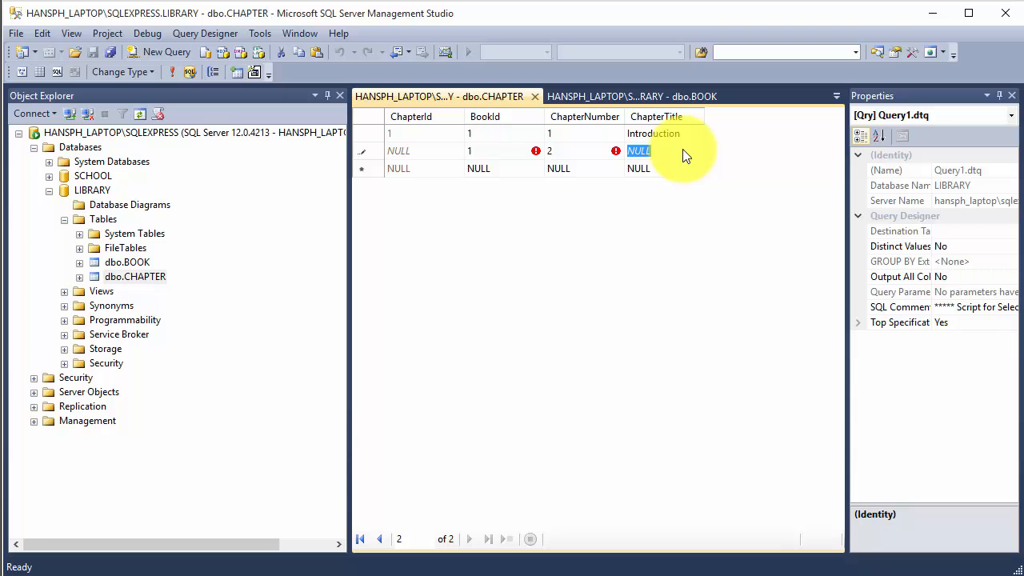
text(Start )
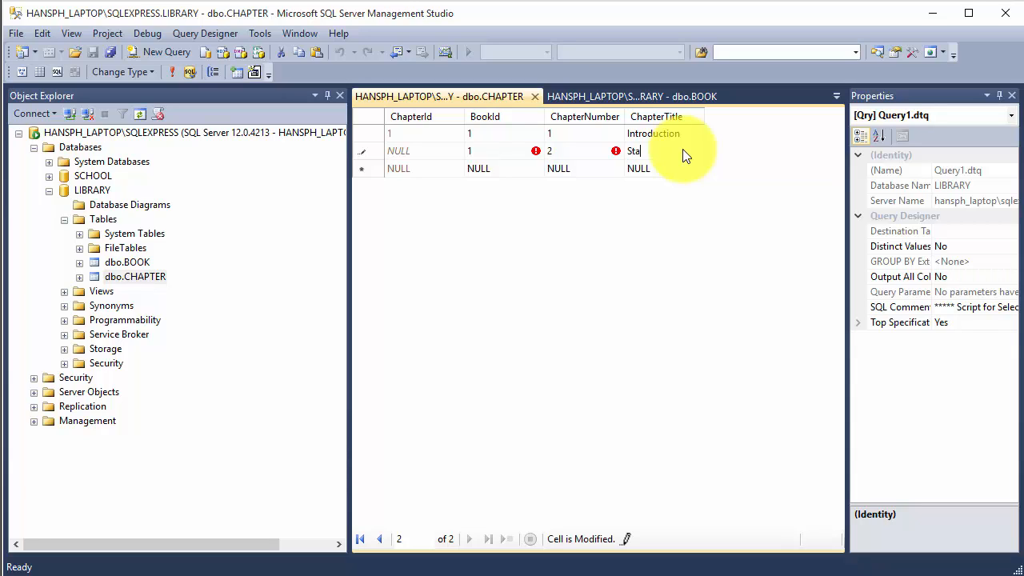
text(Programming)
key(Return)
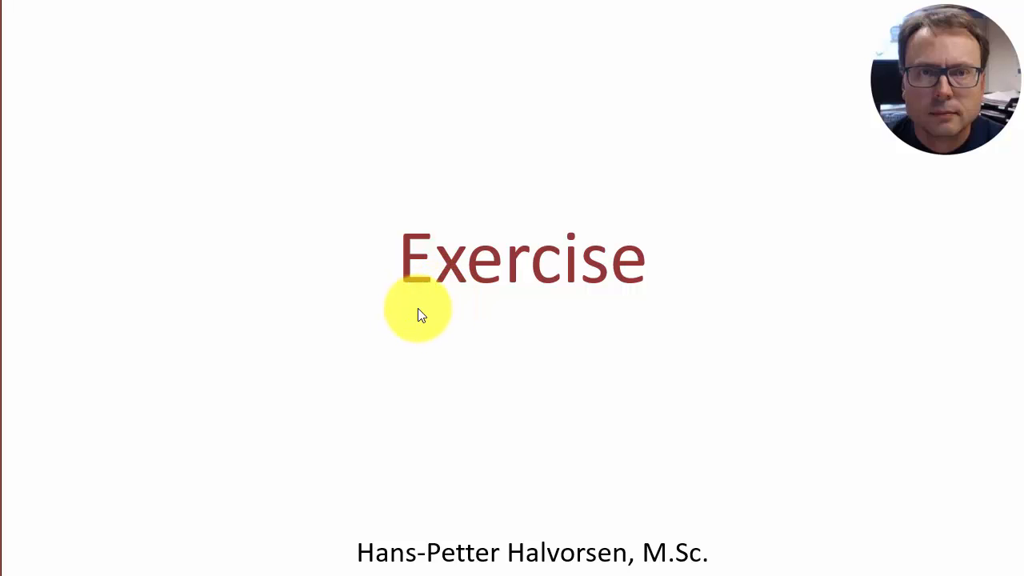
key(Right)
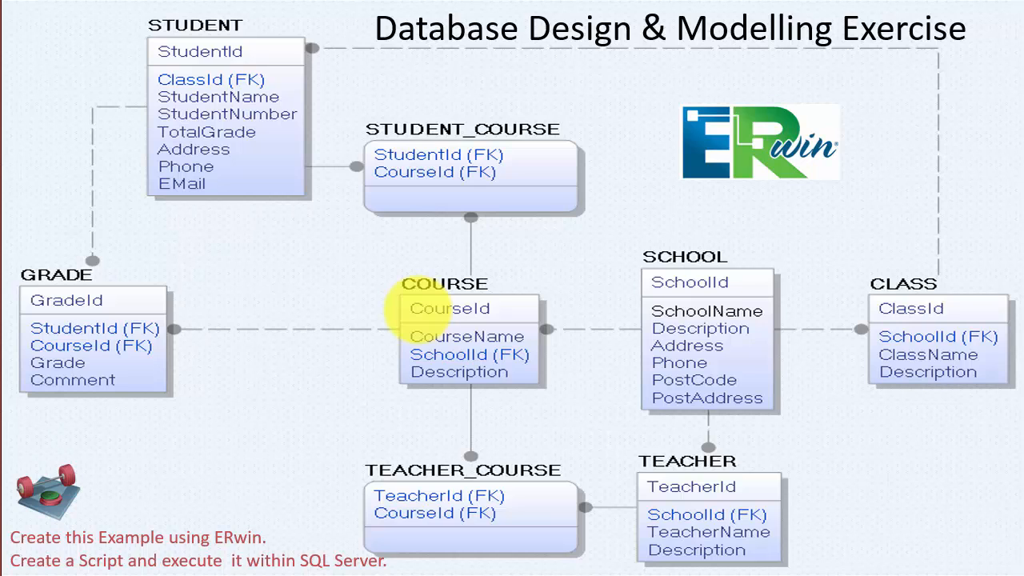